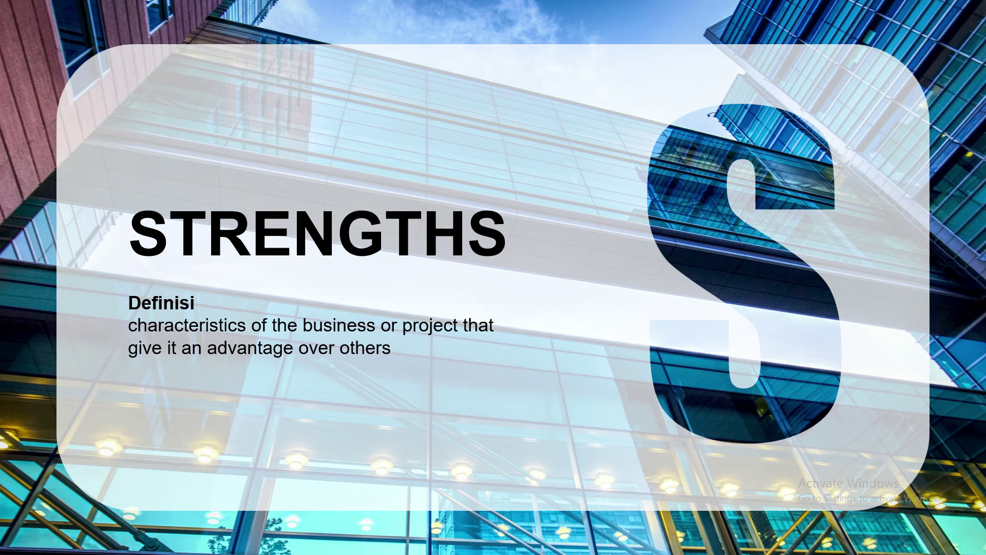
Step the slide show through the WEAKNESS, OPPORTUNITIES and THREATS slides.
key("Right")
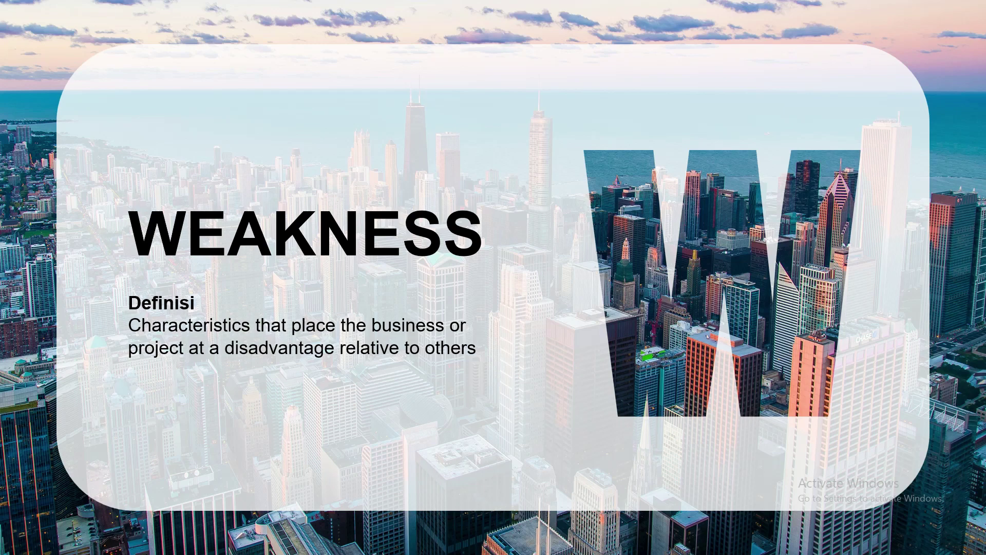
key("Right")
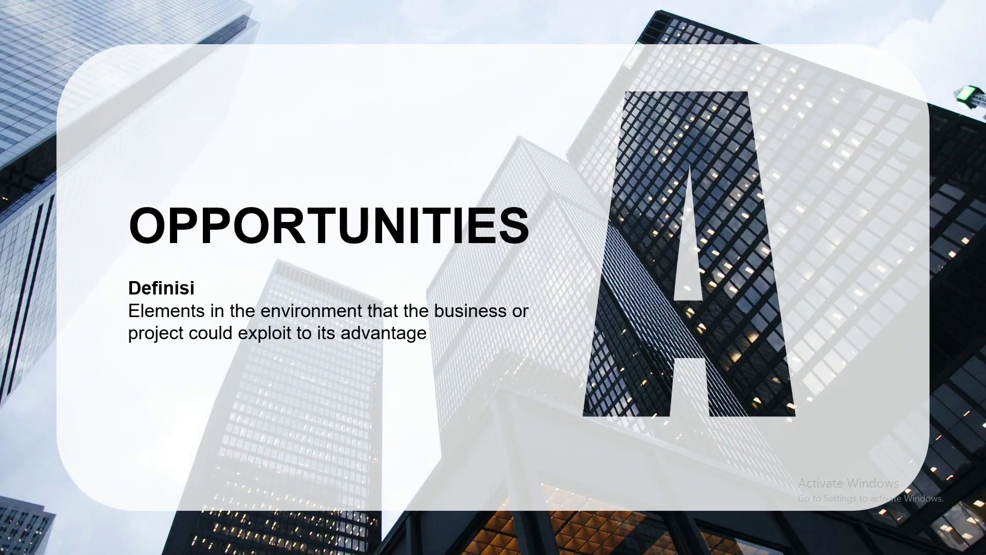
key("Right")
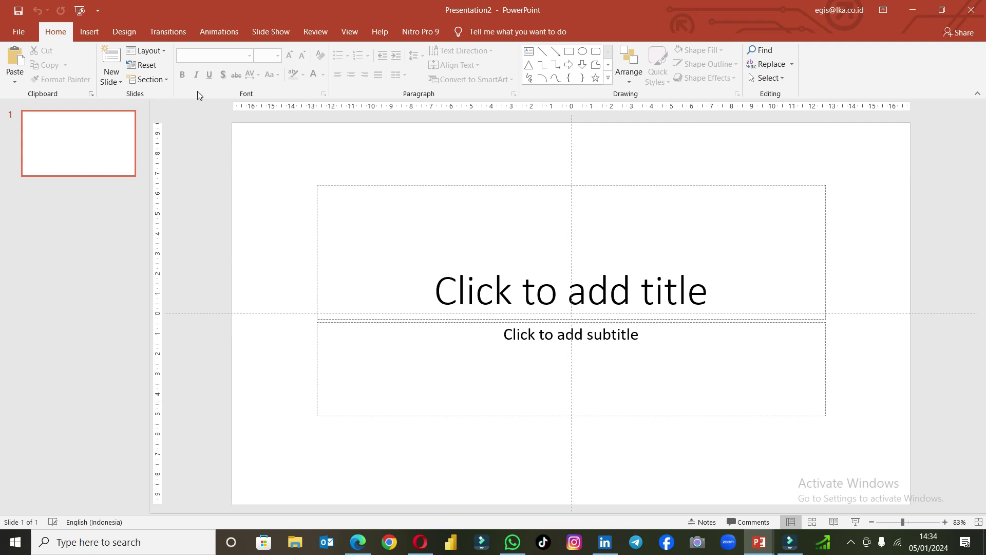
Give the first slide the Blank layout and duplicate it.
left_click(162, 52)
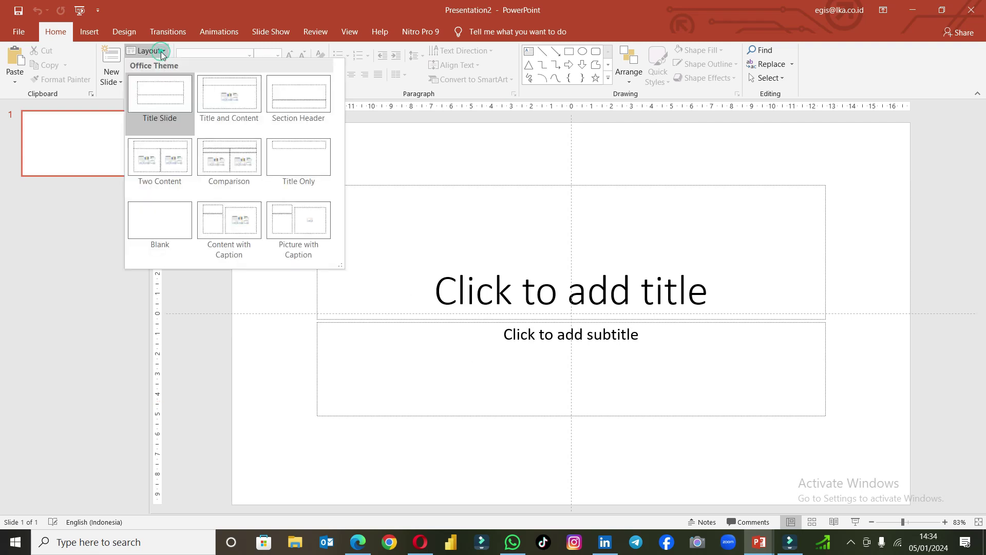
left_click(179, 232)
right_click(115, 146)
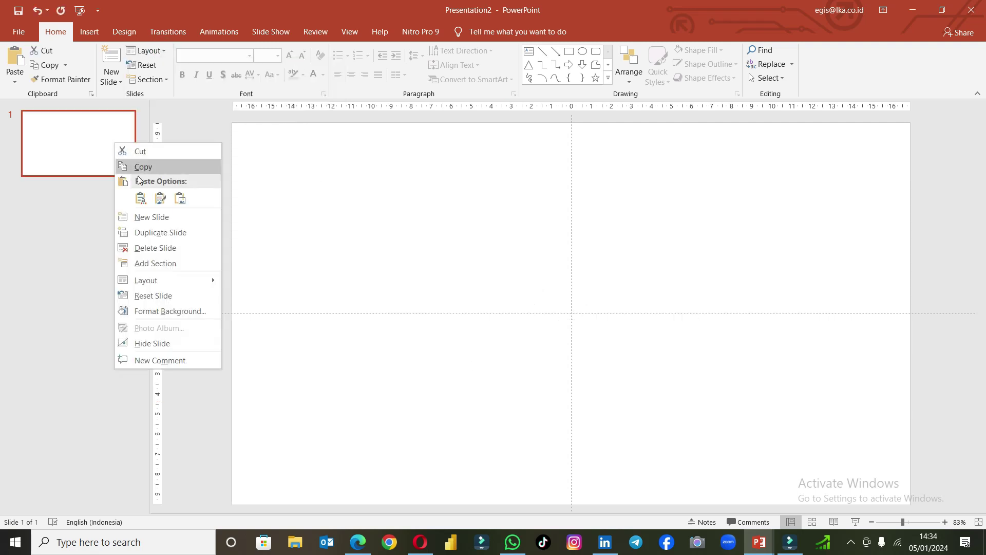
left_click(158, 231)
Duplicate slides 1 and 2 together so the deck has four blank slides.
left_click(106, 144)
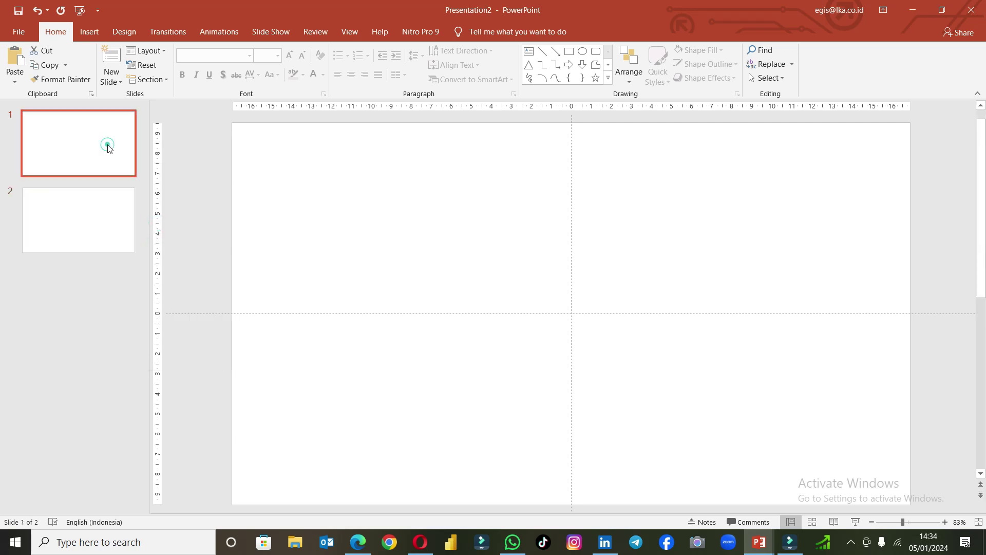
left_click(118, 228, "ctrl")
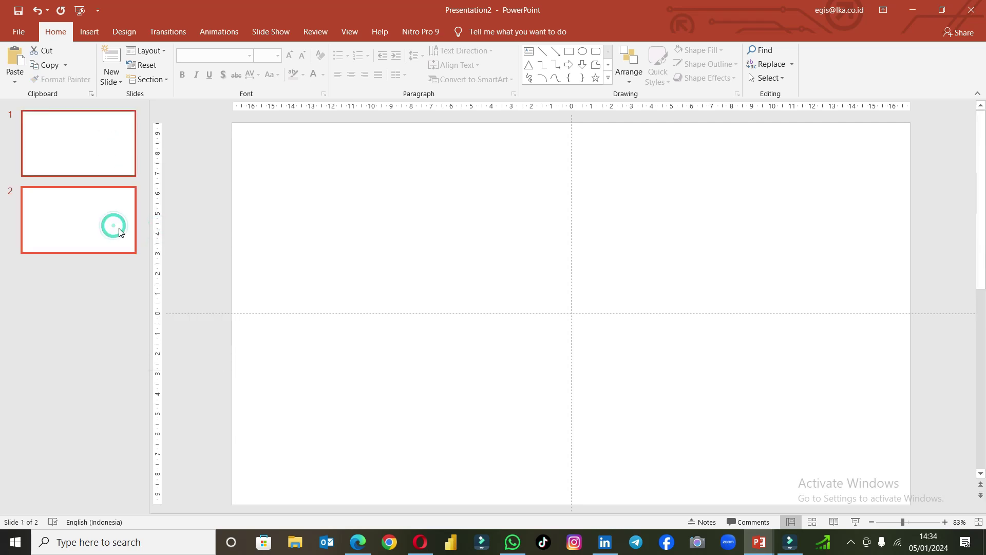
right_click(119, 228)
left_click(169, 317)
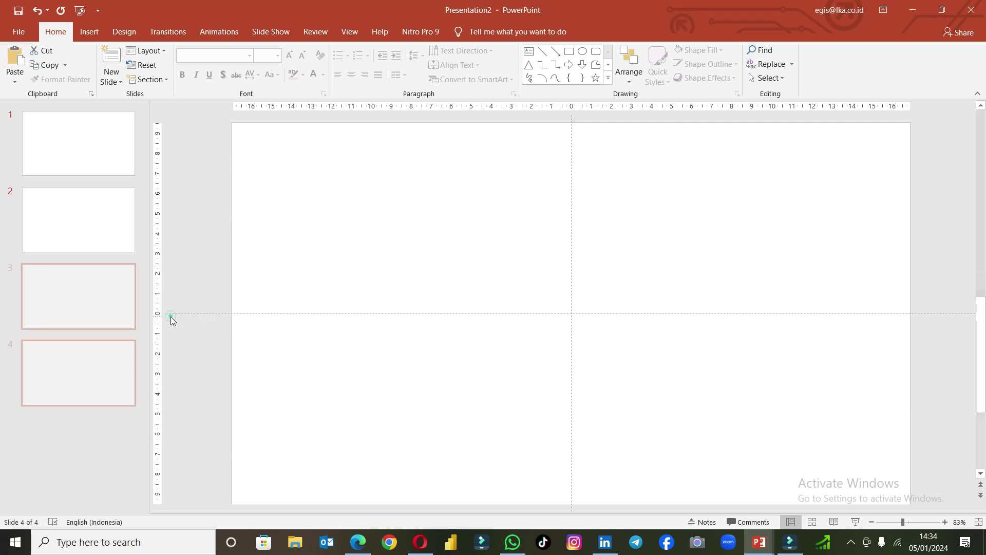
left_click(98, 167)
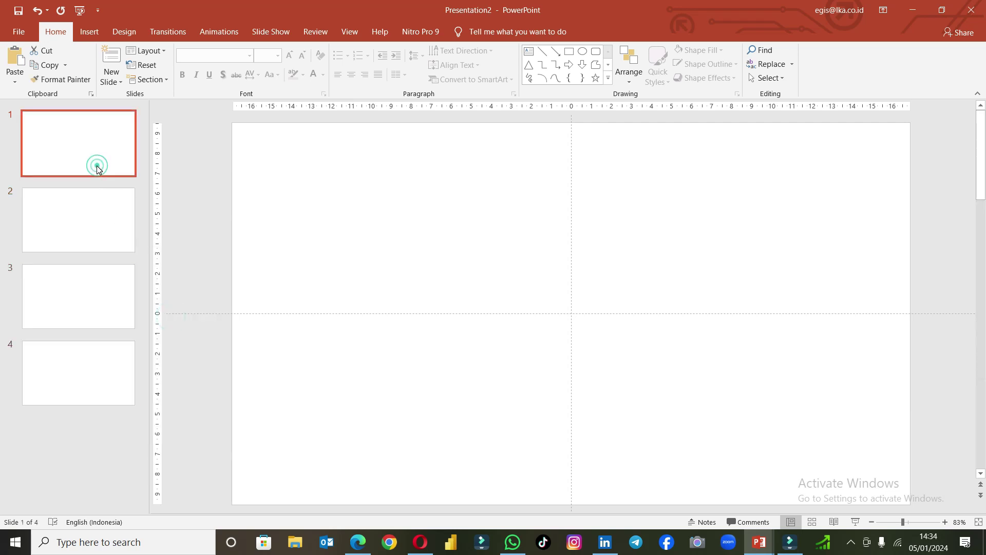
Insert four building photos from the Downloads folder onto slide 1.
left_click(125, 34)
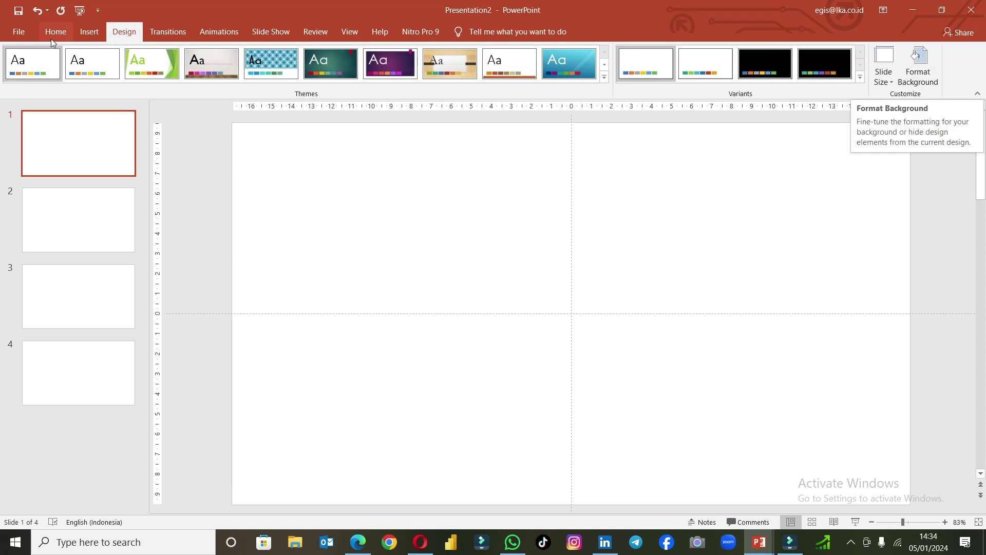
left_click(89, 33)
left_click(77, 64)
left_click(131, 123)
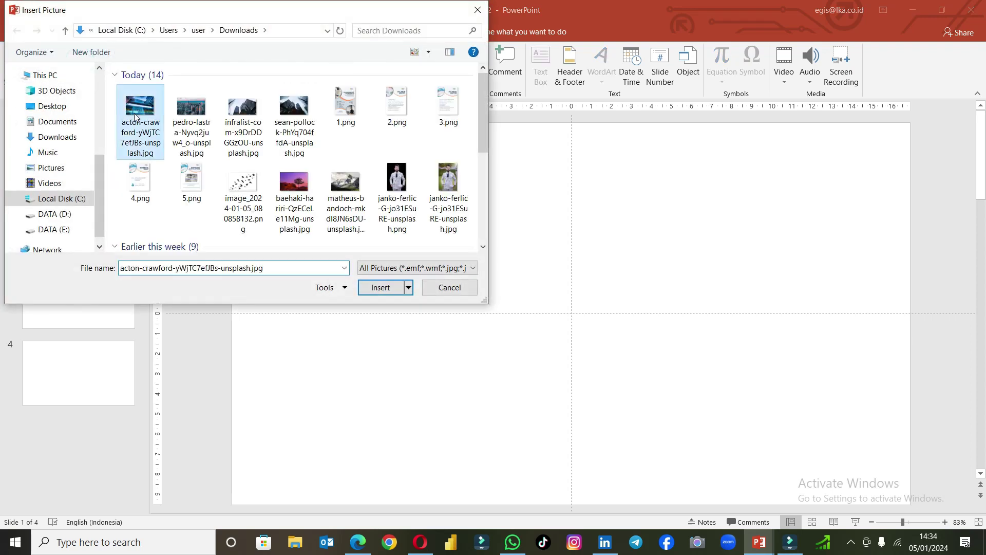
left_click(301, 108, "shift")
left_click(381, 288)
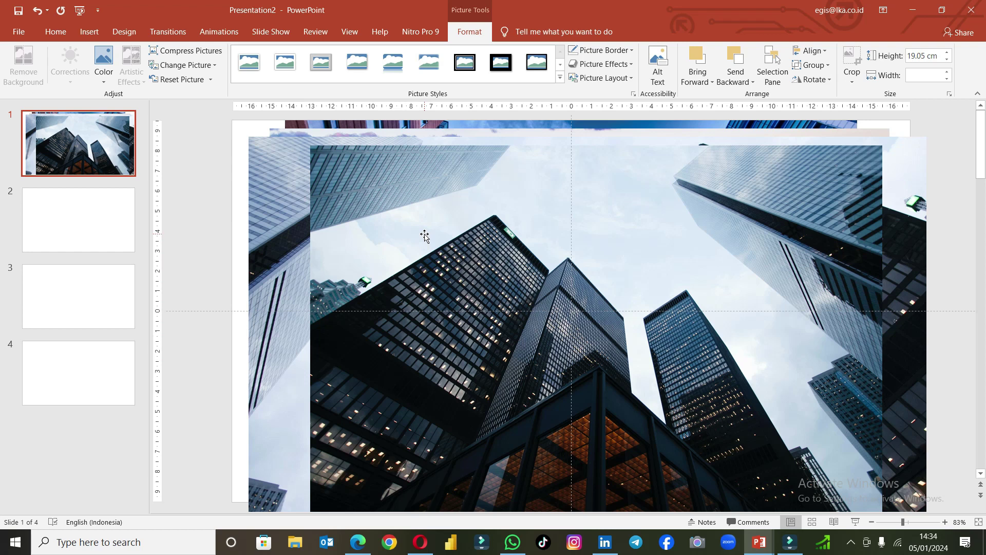
Cut the top building photo off slide 1.
key("ctrl+a")
left_click(228, 221)
left_click(376, 226)
key("Delete")
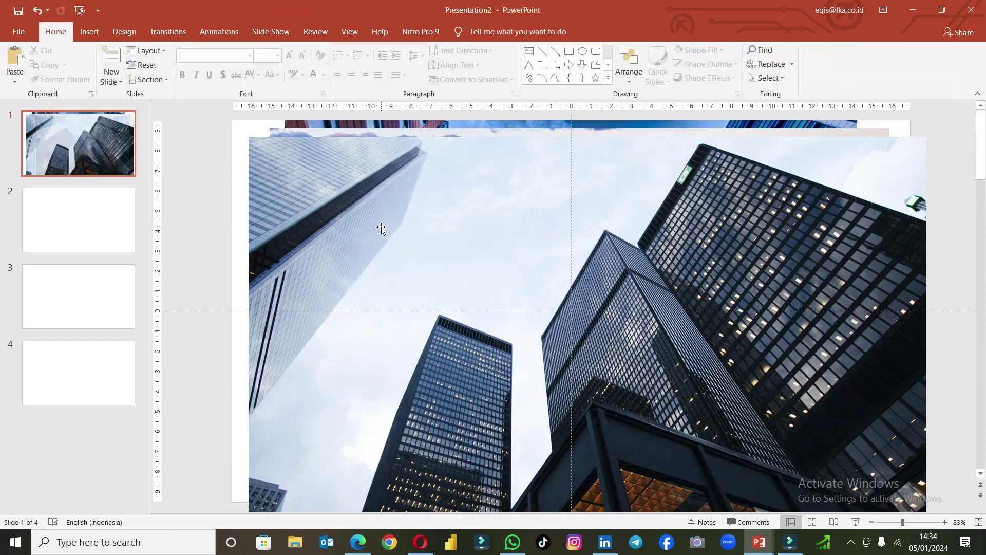
left_click(106, 391)
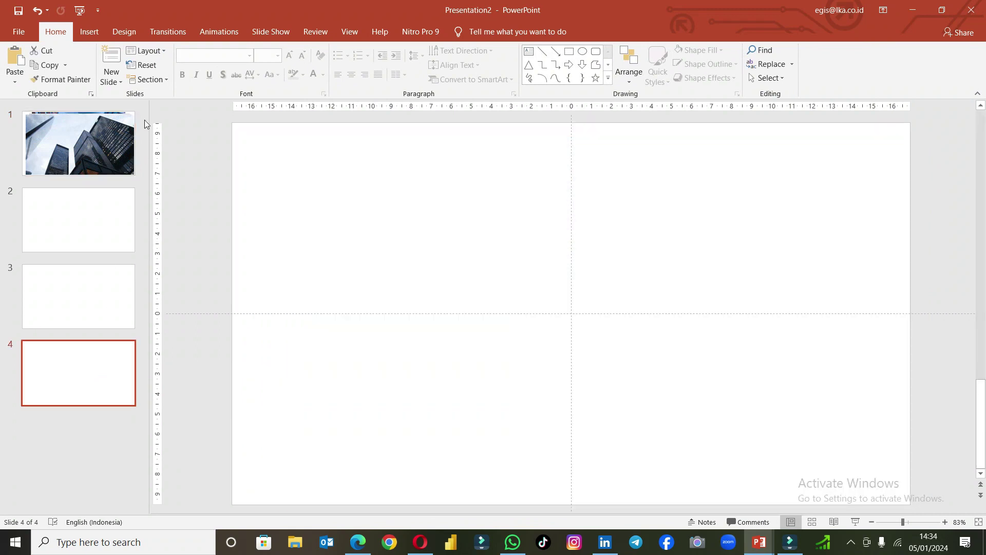
Make the cut tower photo slide 4's picture-fill background from the clipboard.
left_click(125, 32)
left_click(931, 62)
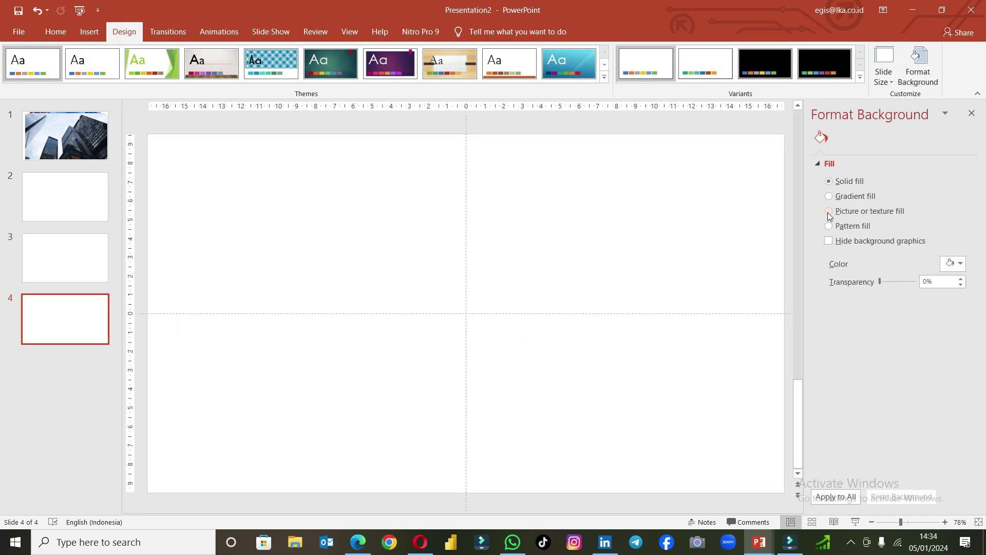
left_click(829, 211)
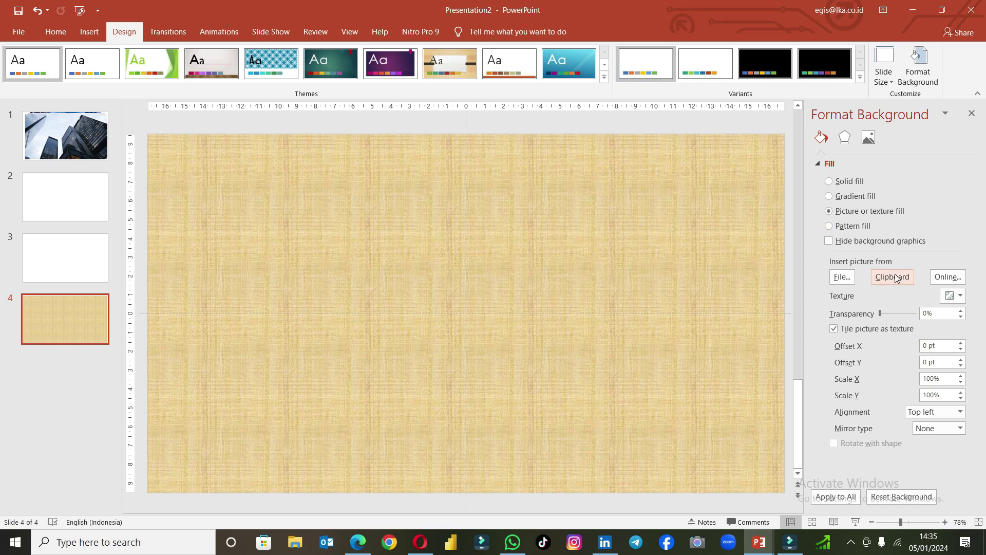
left_click(56, 32)
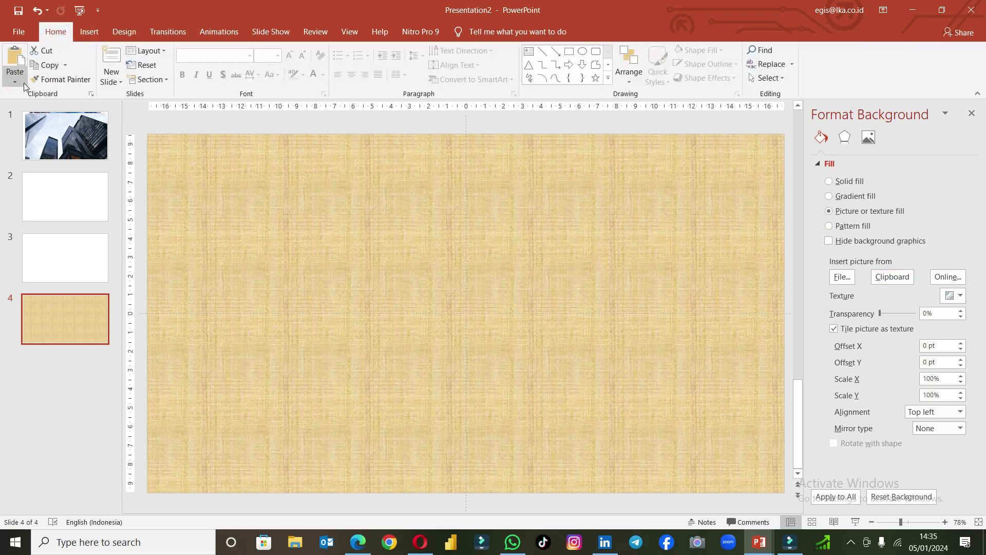
left_click(897, 279)
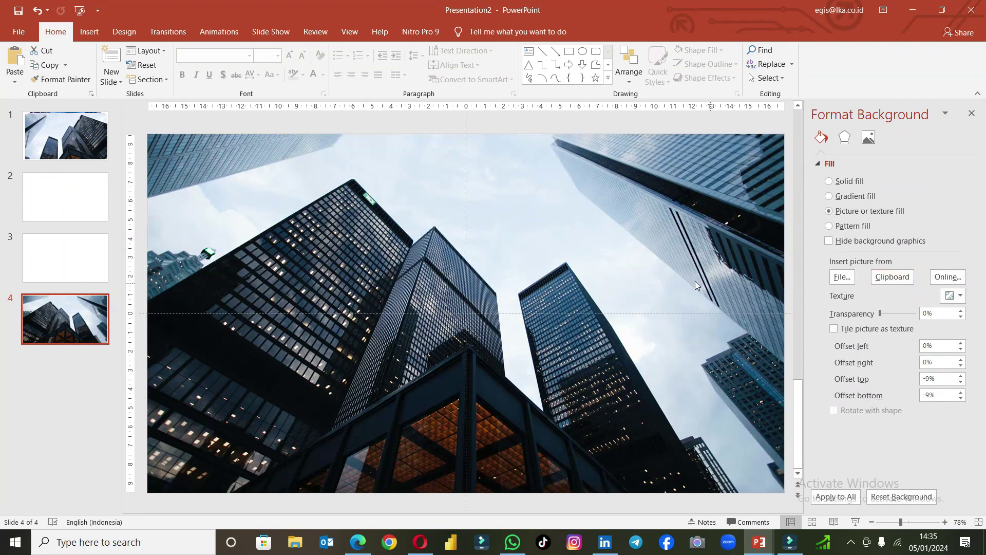
Cut the next tower photo from slide 1 and use it as slide 3's background.
left_click(62, 154)
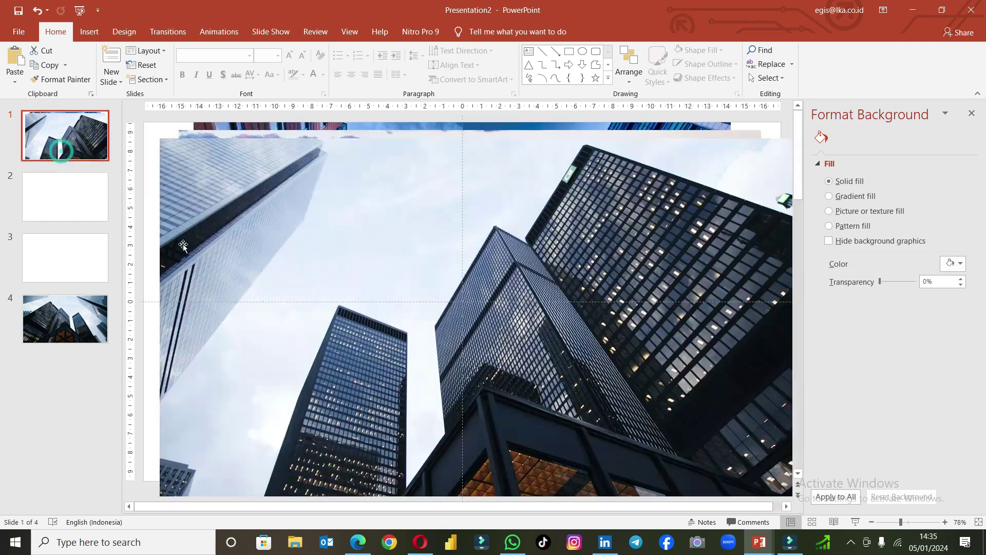
left_click(326, 216)
key("Delete")
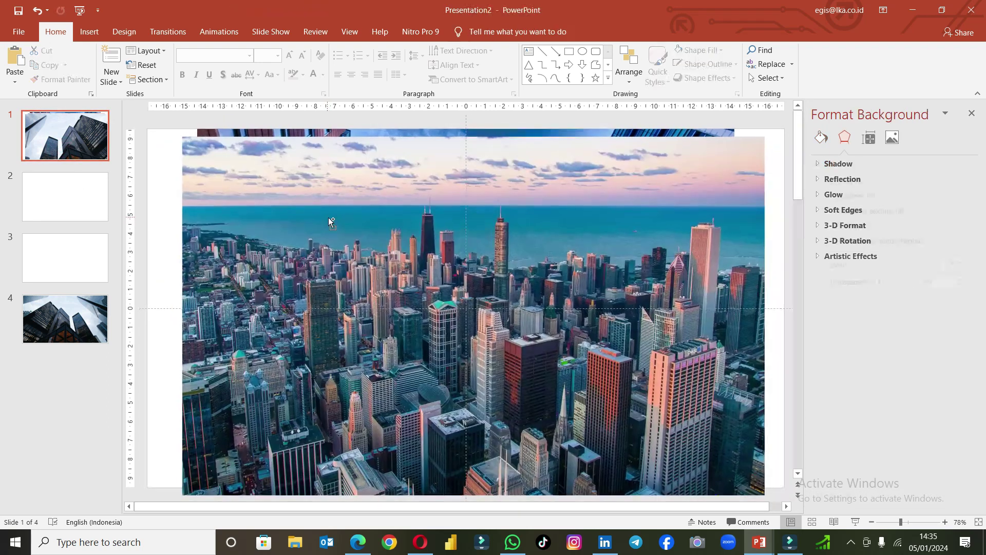
left_click(80, 261)
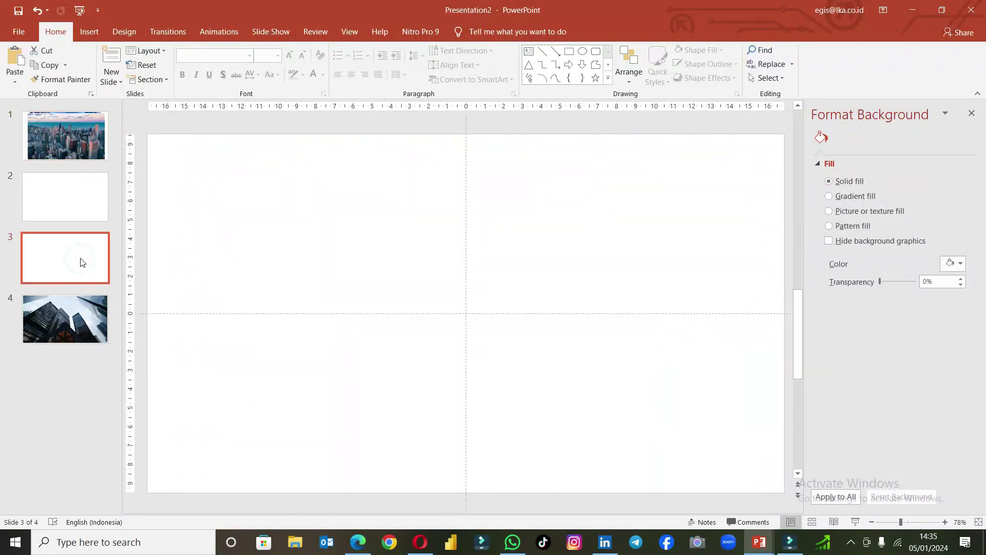
left_click(835, 216)
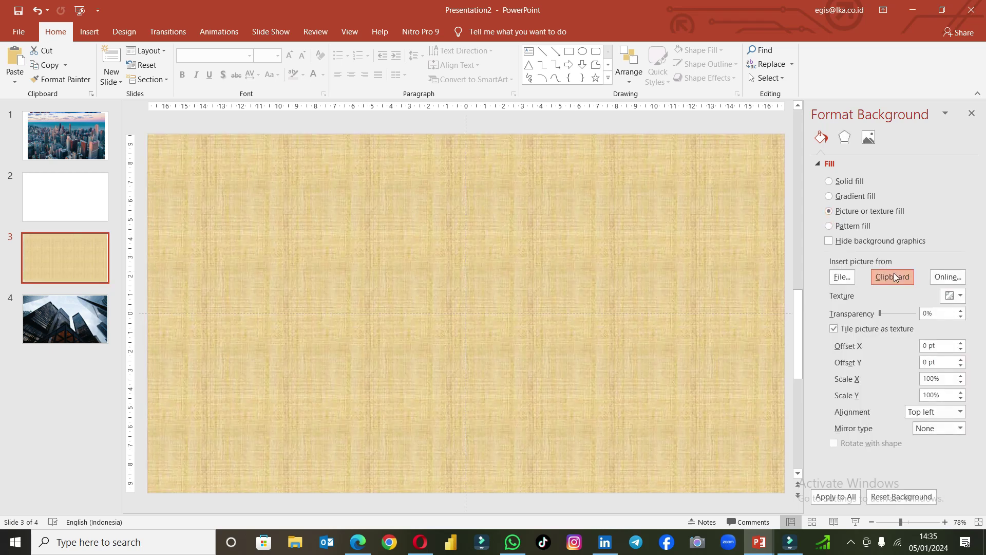
left_click(894, 276)
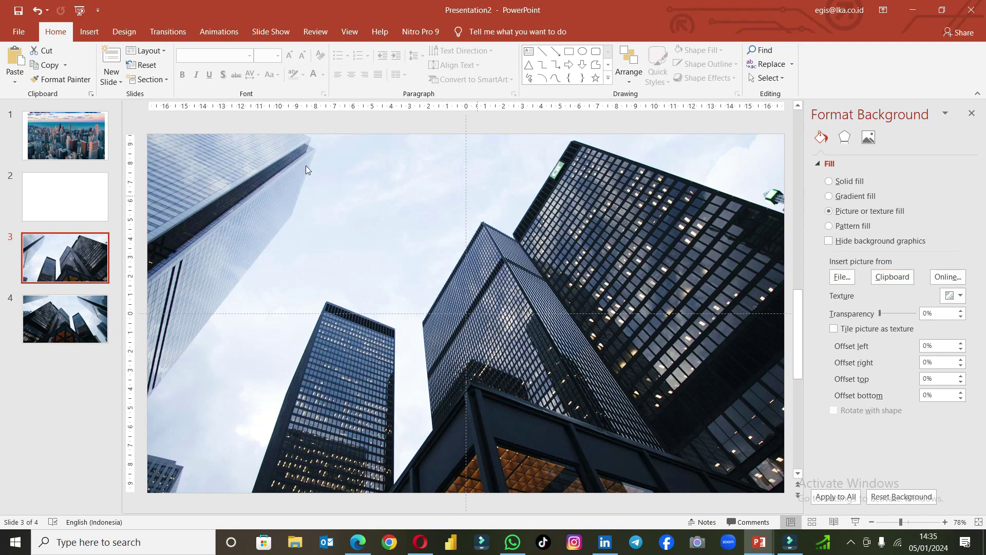
left_click(91, 148)
left_click(277, 199)
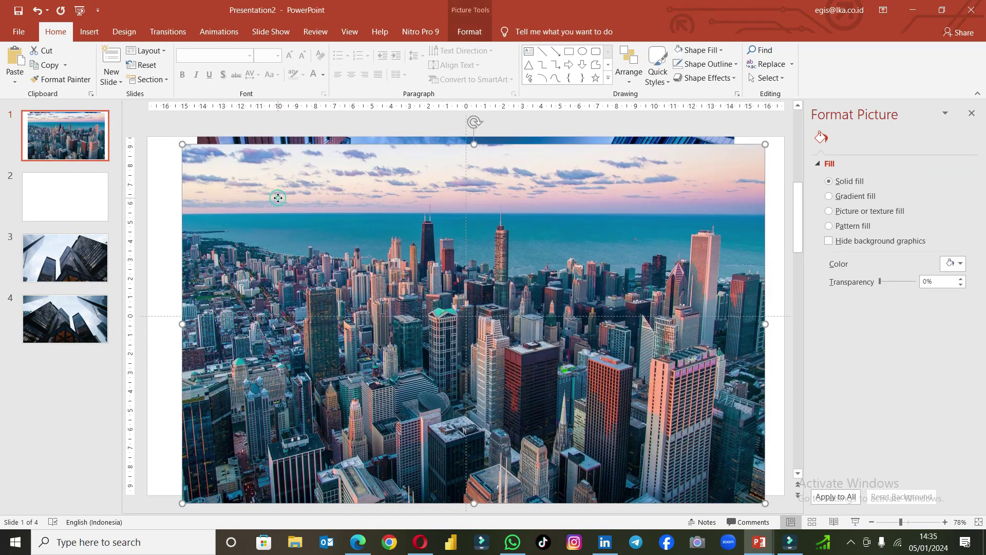
Cut the aerial city photo and make it slide 2's picture background.
left_click(43, 50)
left_click(94, 191)
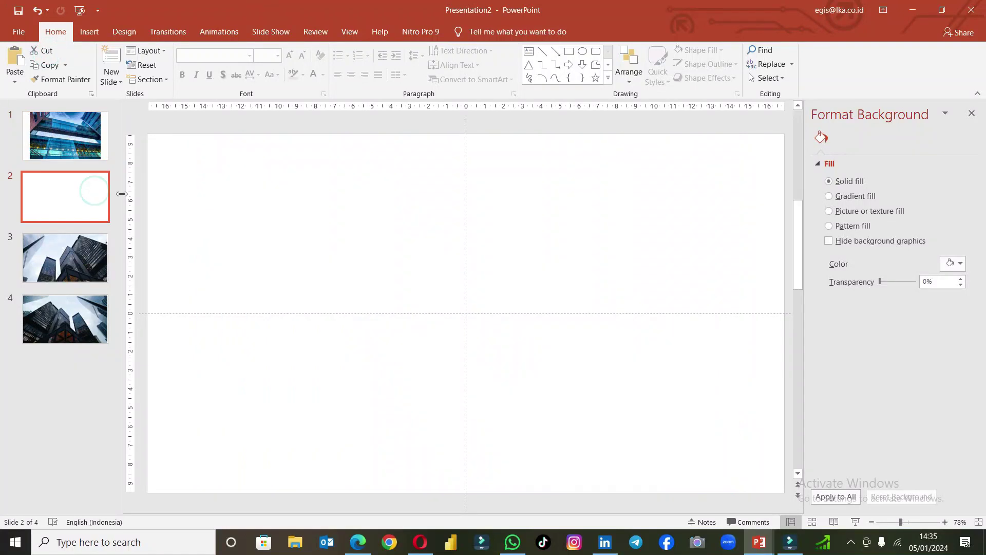
left_click(865, 212)
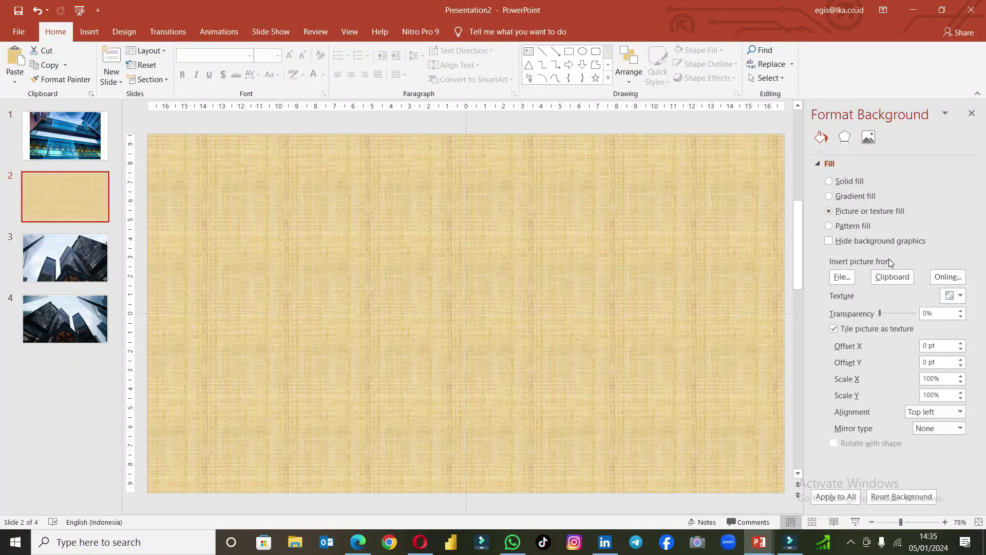
left_click(890, 276)
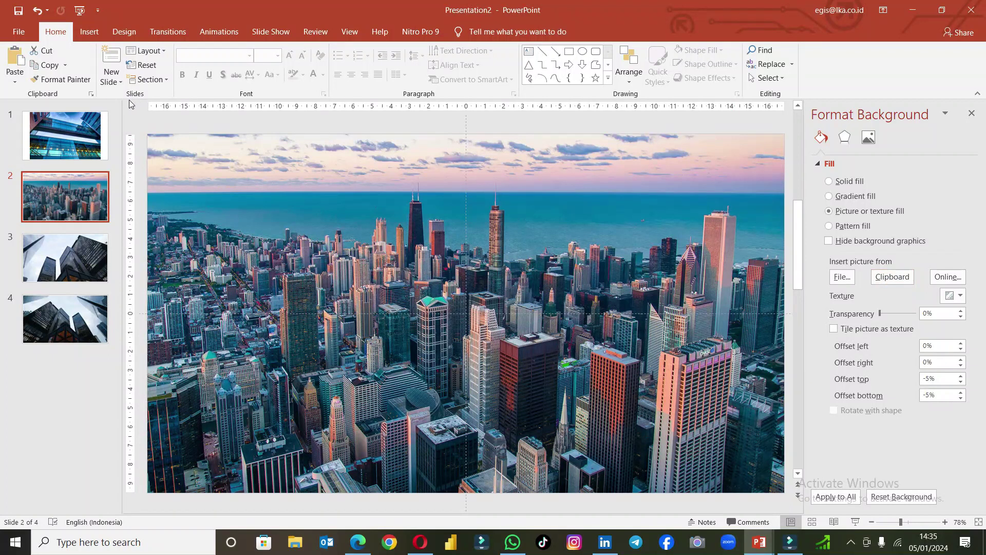
Cut the last glass-walkway photo and make it slide 1's picture background.
left_click(73, 134)
left_click(291, 164)
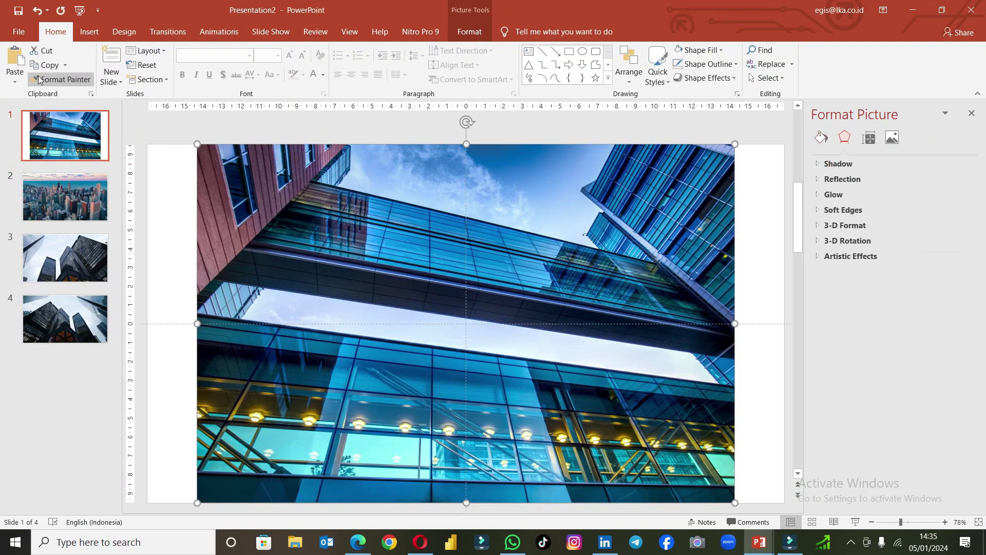
left_click(44, 52)
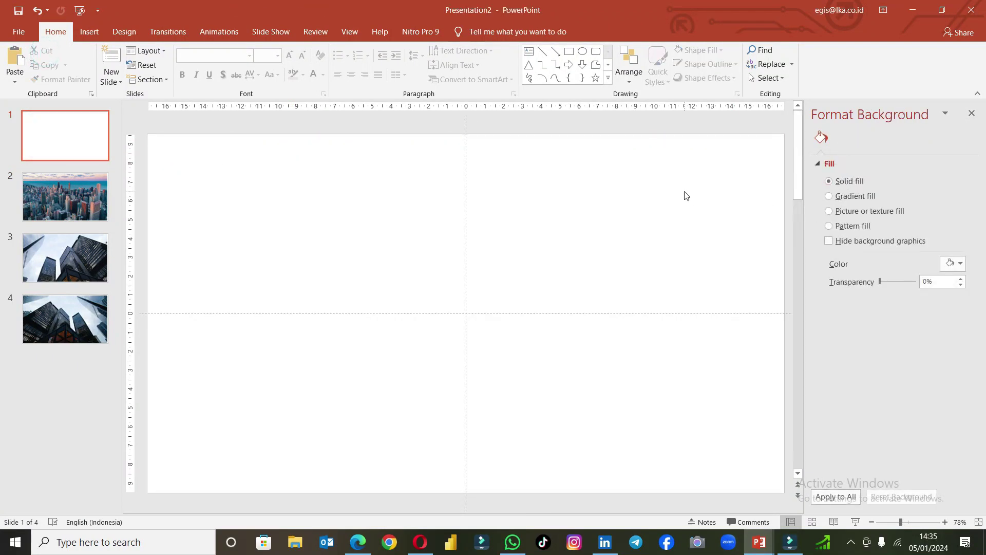
left_click(119, 30)
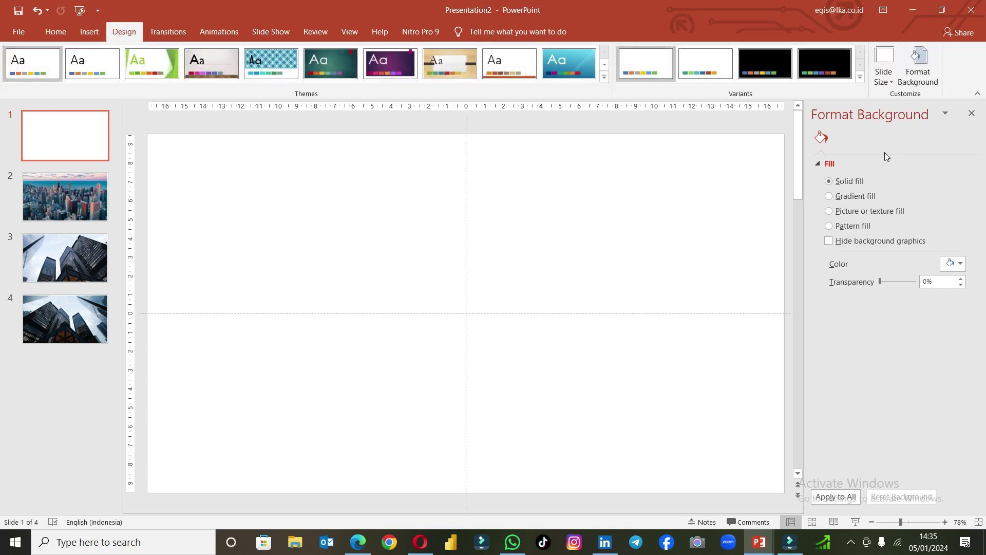
left_click(868, 210)
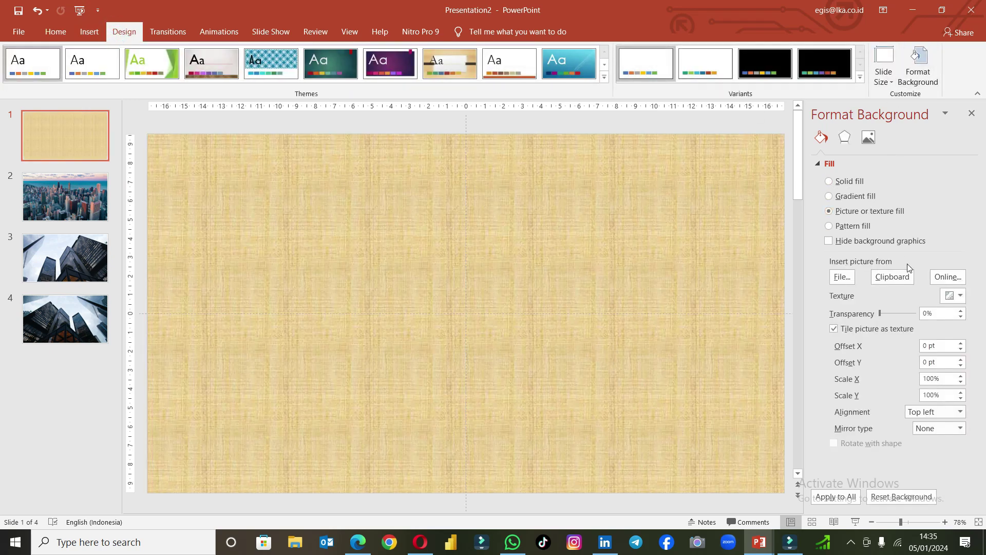
left_click(902, 279)
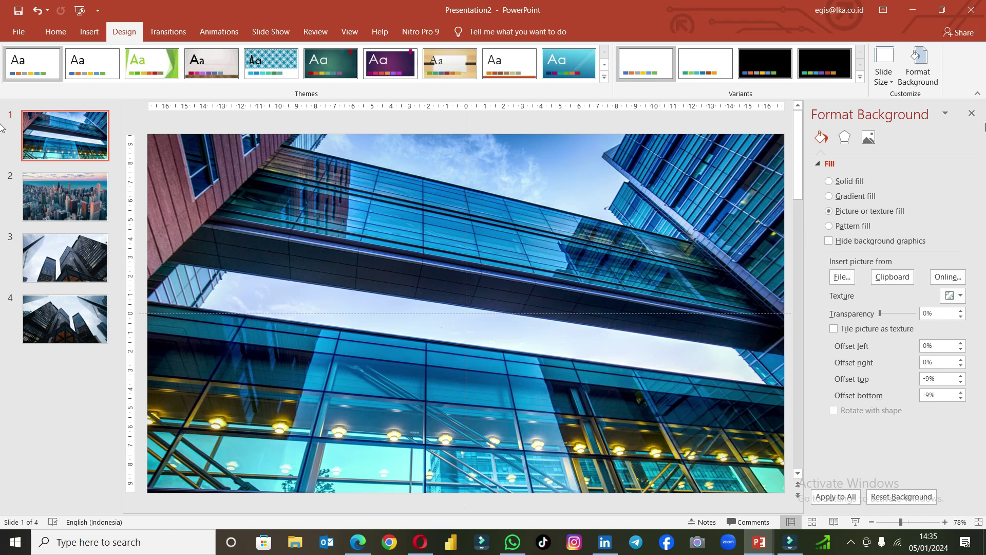
left_click(971, 114)
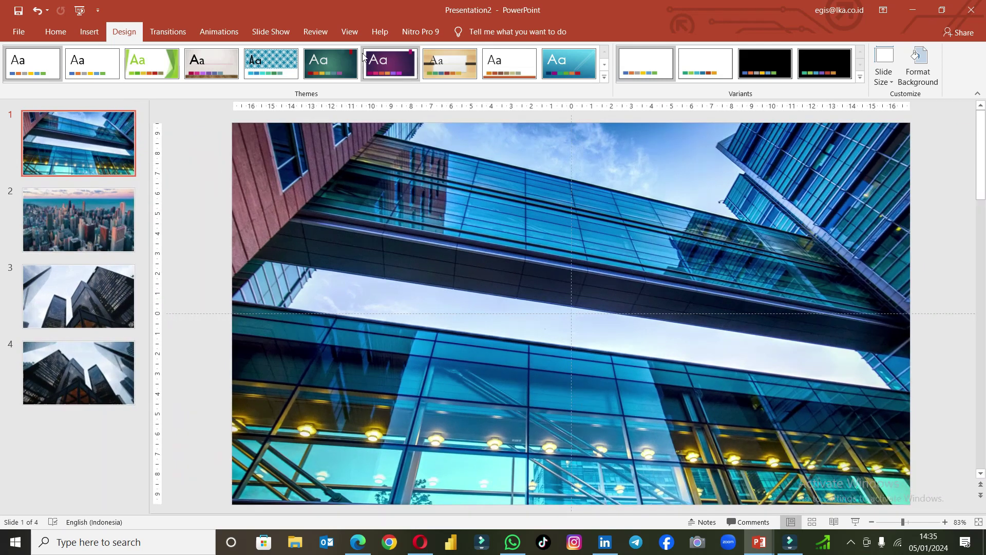
Draw a rounded rectangle on slide 1 sized 16 cm tall by 30 cm wide.
left_click(89, 32)
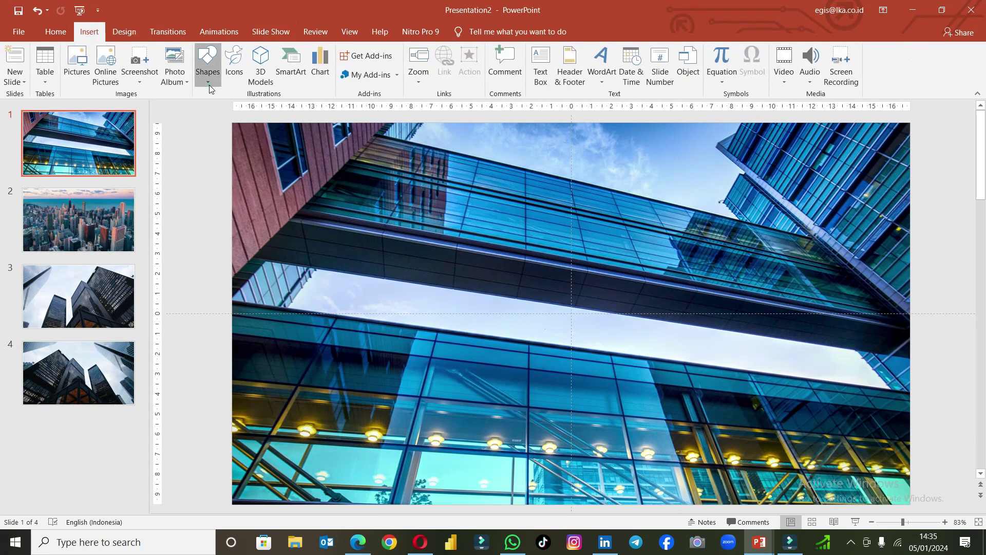
left_click(209, 85)
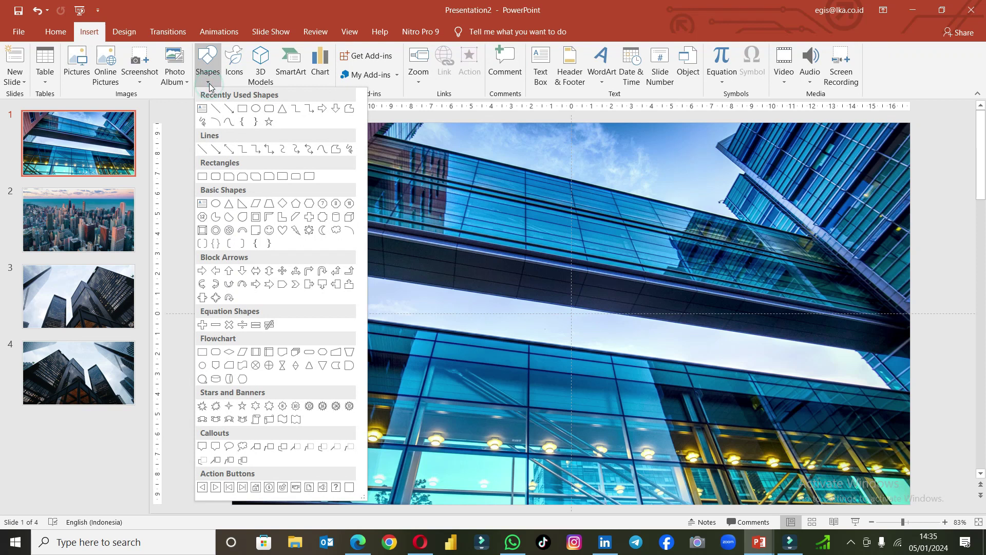
left_click(272, 111)
mouse_move(284, 166)
left_mouse_down()
mouse_move(763, 407)
mouse_move(832, 428)
left_mouse_up()
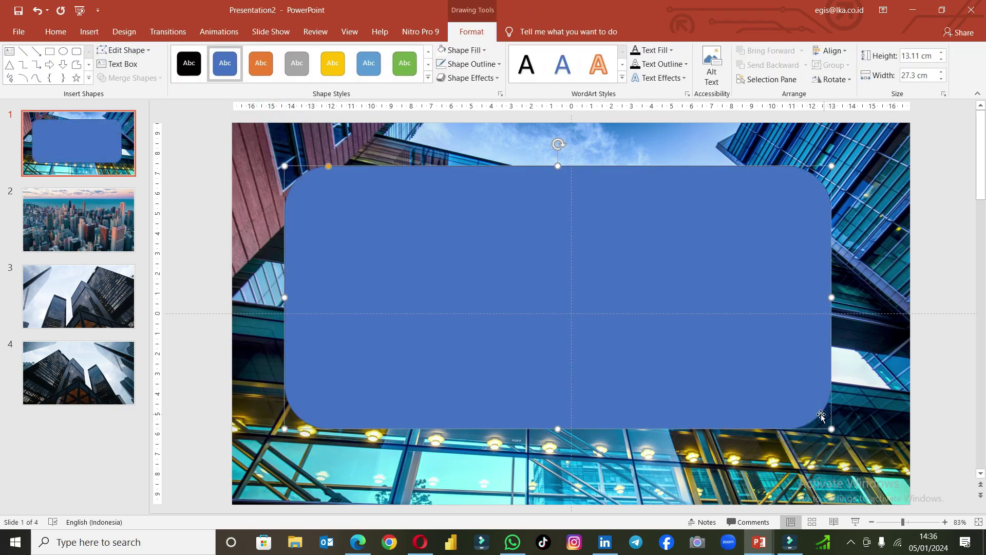
left_click(925, 59)
type("16")
key("Return")
left_click(925, 75)
type("30")
key("Return")
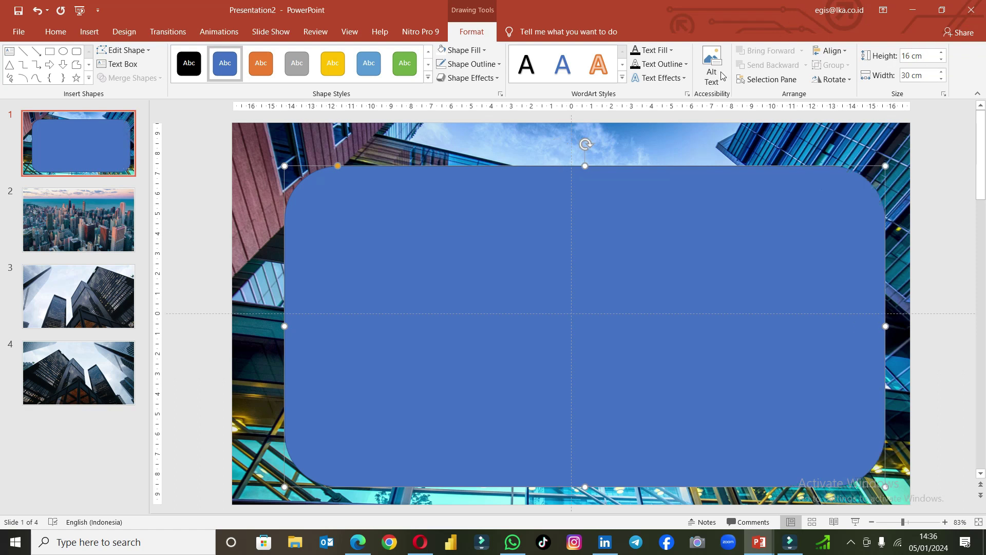
Remove the rectangle's outline and fill it with white.
left_click(497, 65)
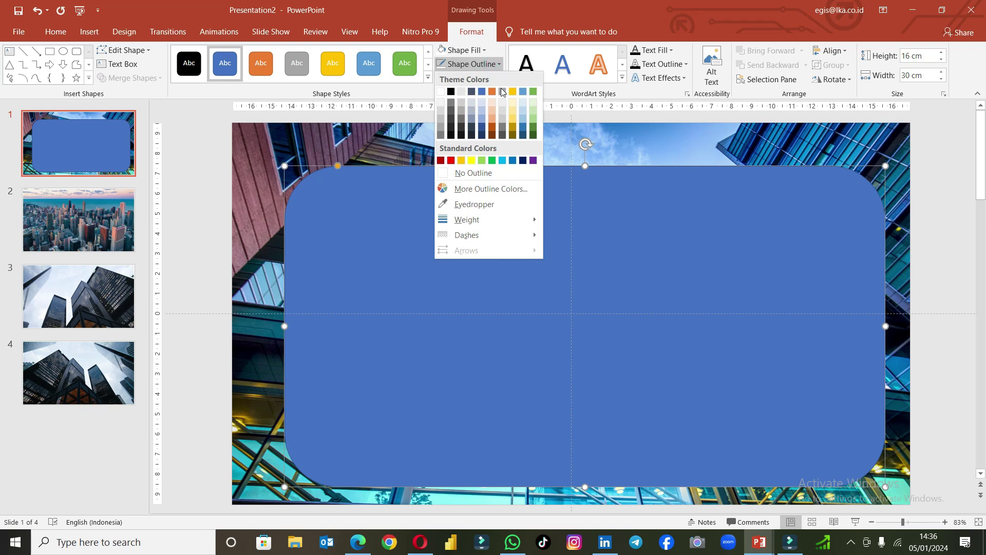
left_click(500, 175)
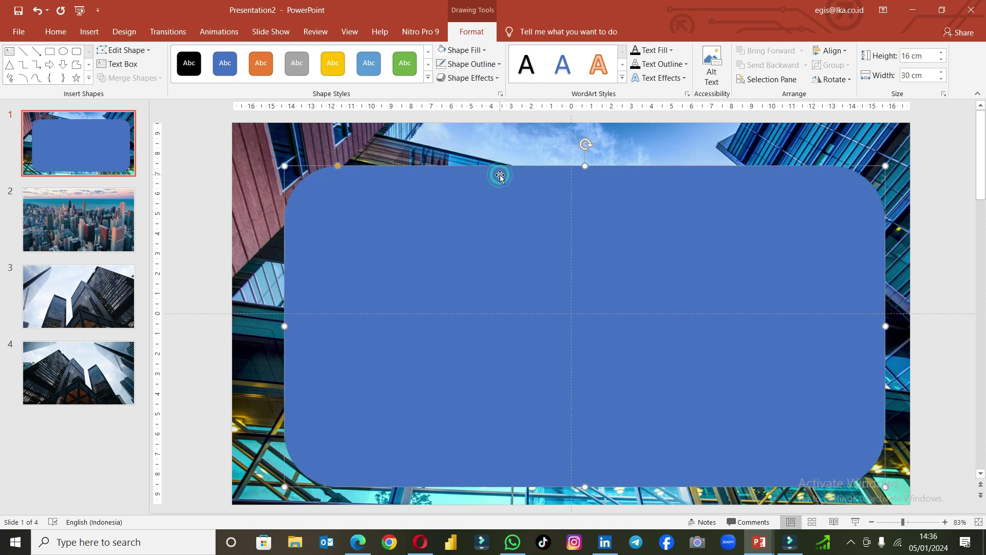
left_click(487, 51)
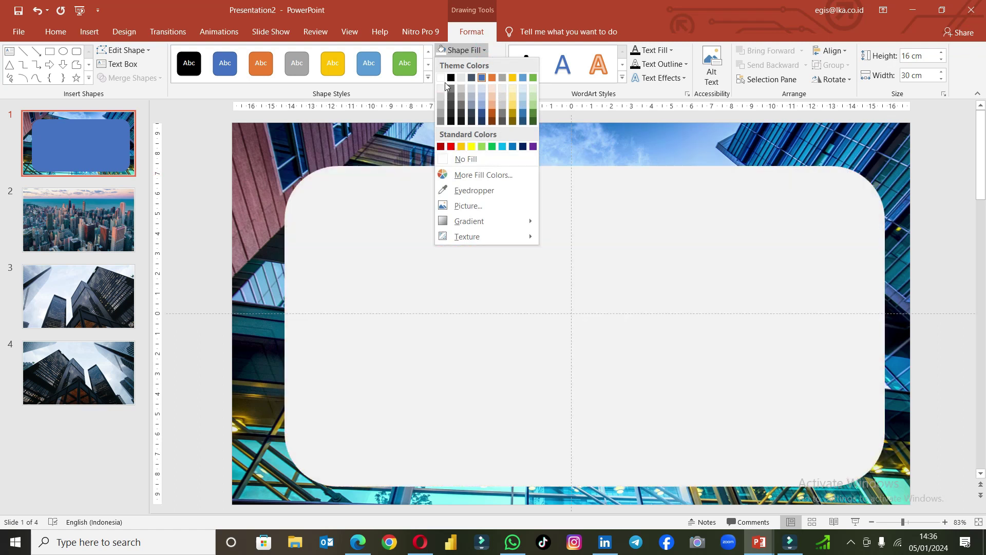
left_click(444, 80)
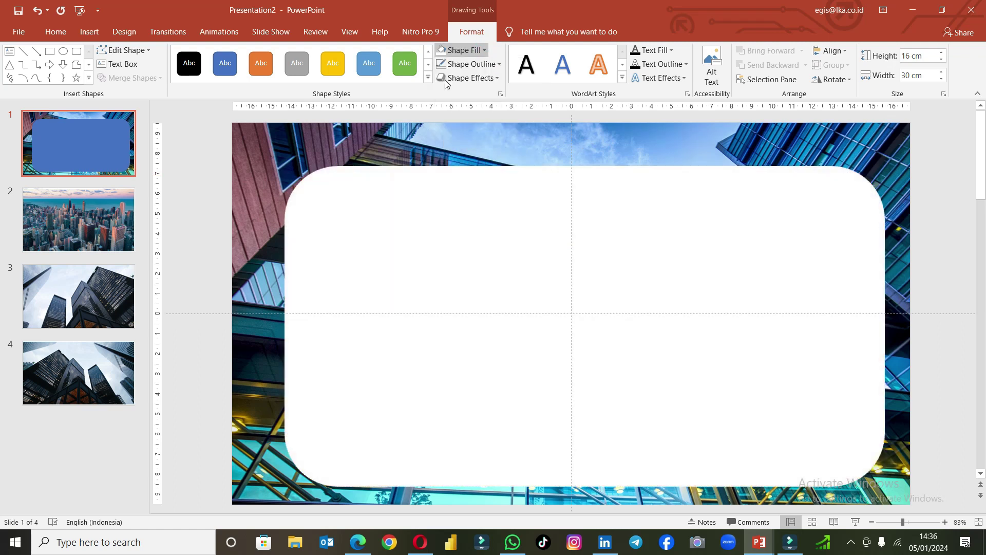
left_click(557, 170)
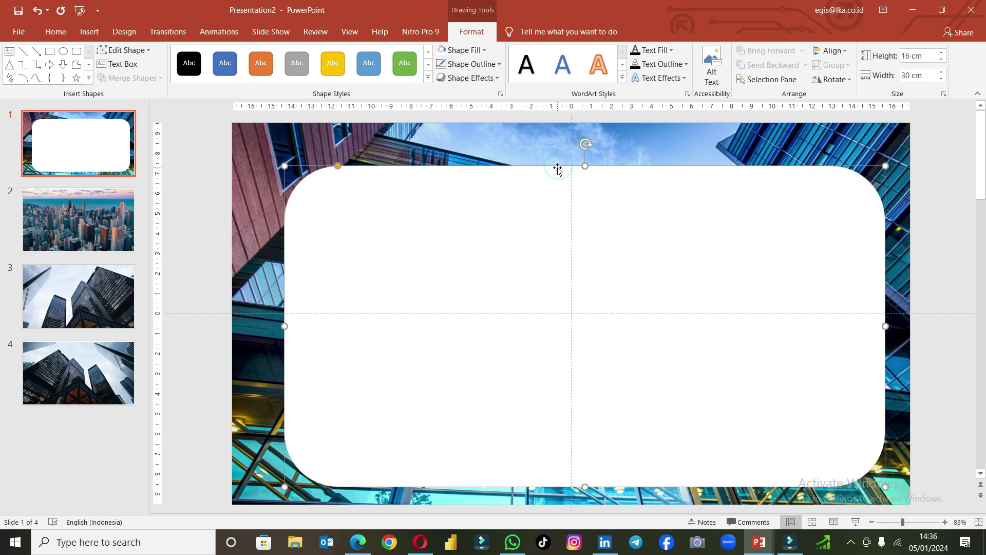
Set the white panel's fill transparency to 20%.
right_click(557, 167)
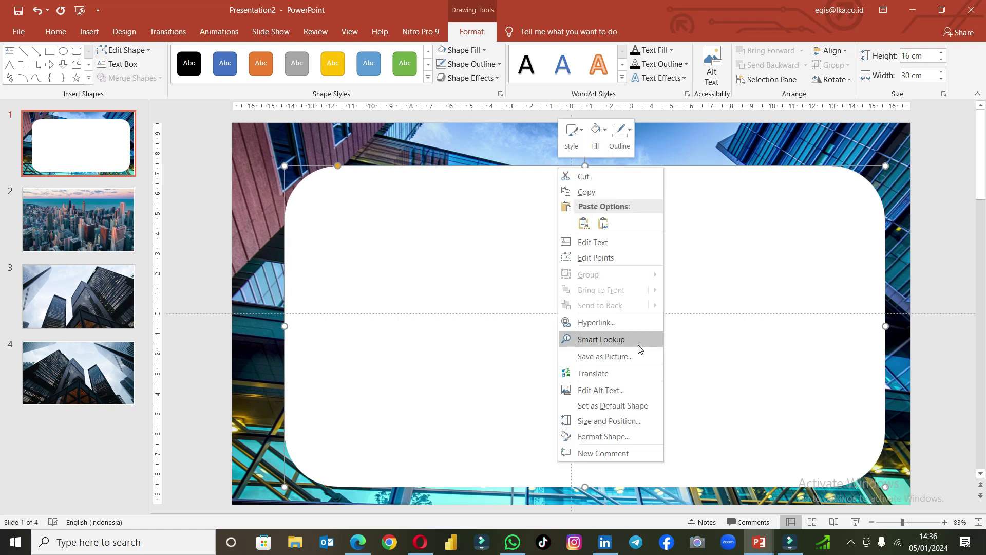
left_click(616, 434)
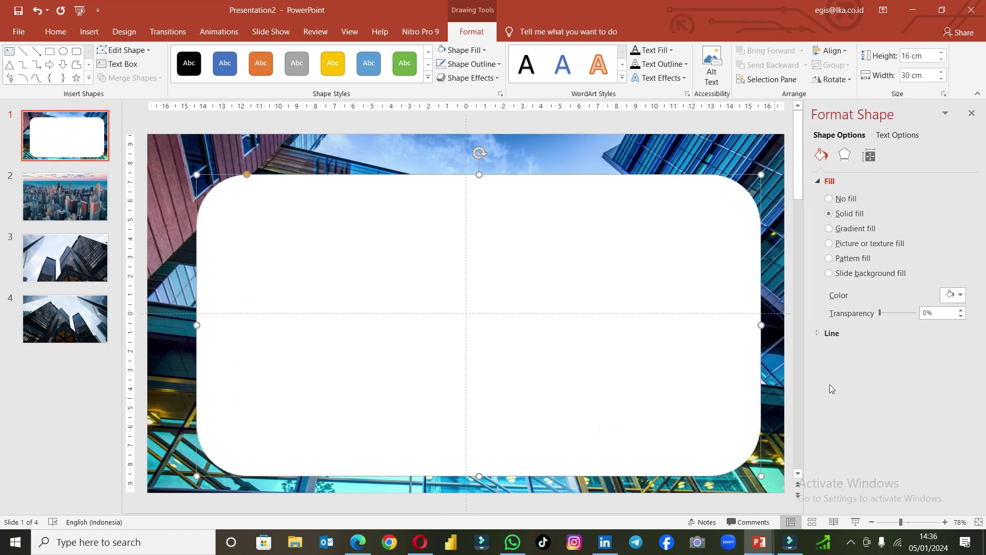
left_click_drag(936, 315, 924, 313)
type("20")
key("Return")
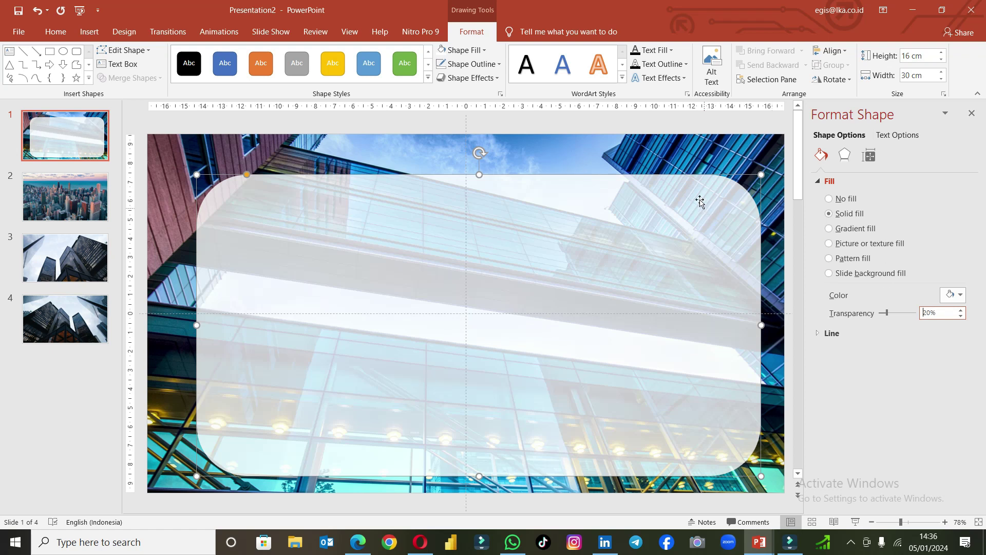
Centre the panel horizontally and vertically on the slide.
left_click(843, 58)
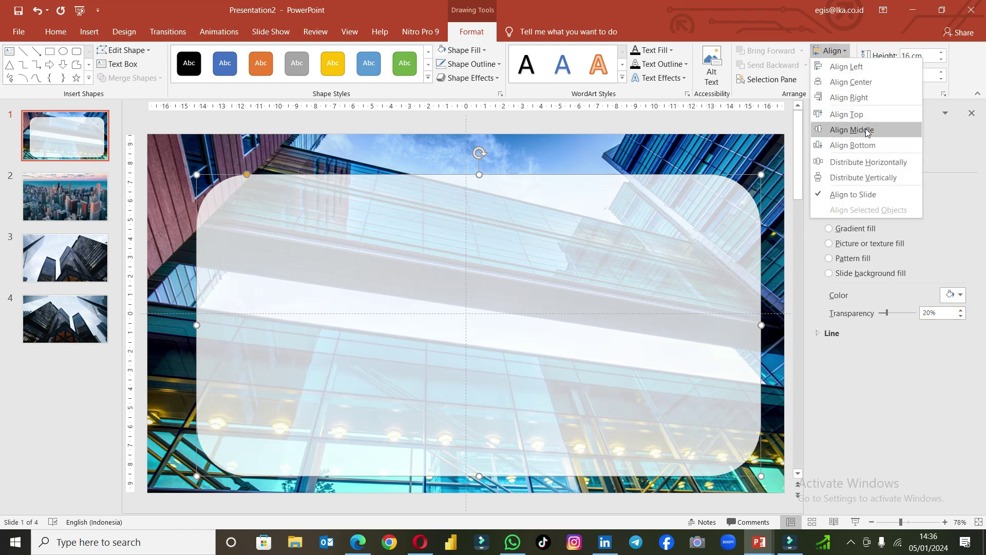
left_click(866, 163)
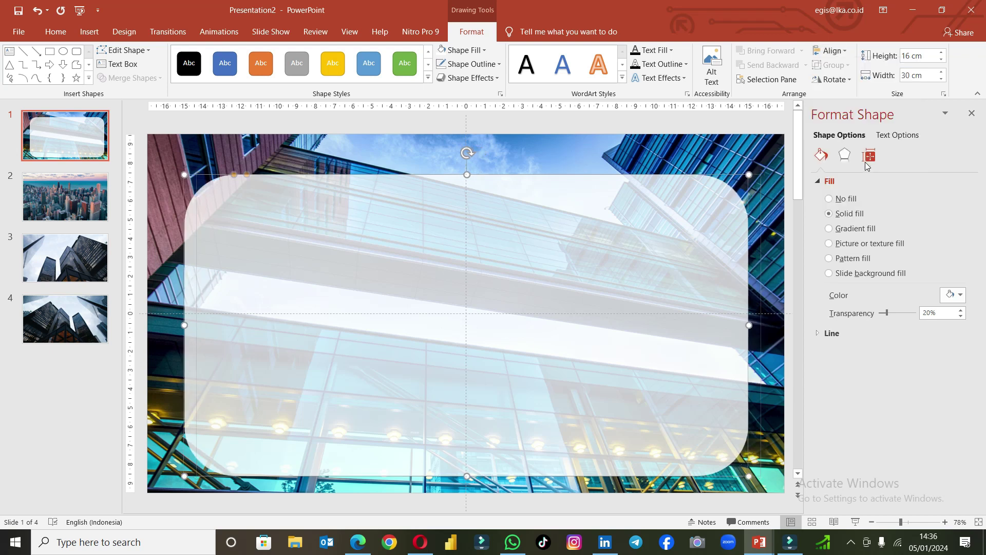
left_click(847, 57)
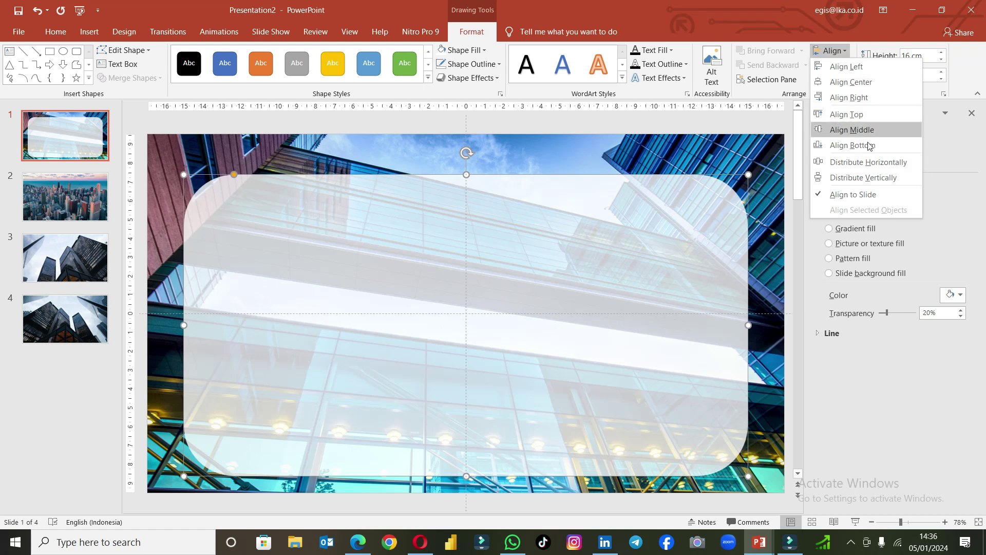
left_click(872, 183)
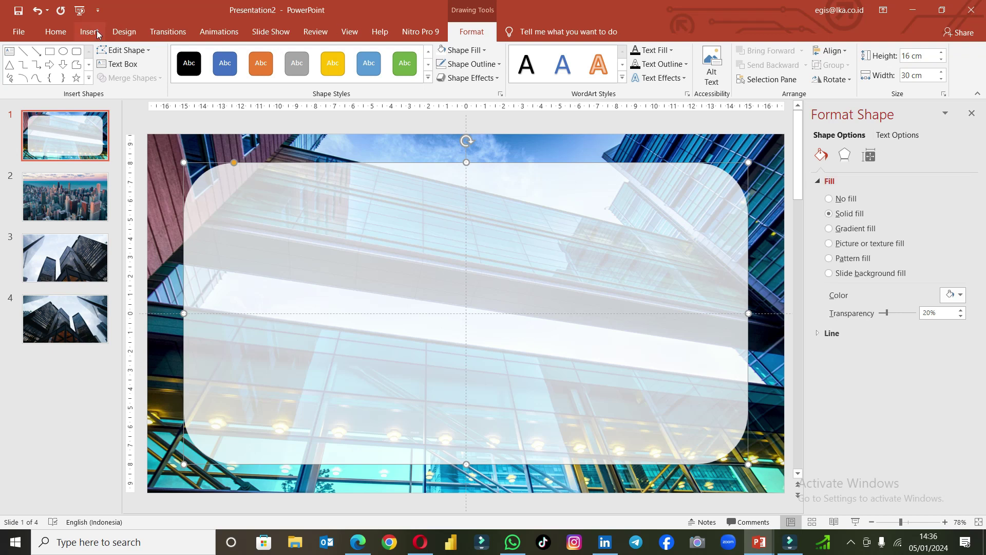
Add a text box with the letter S in bold Impact, size 400.
left_click(118, 65)
left_click_drag(587, 265, 645, 325)
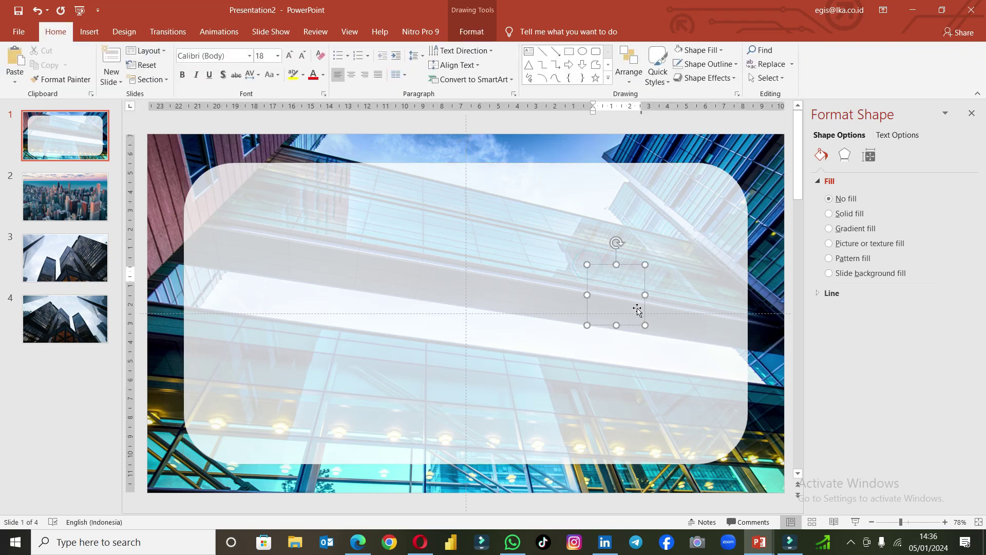
type("S")
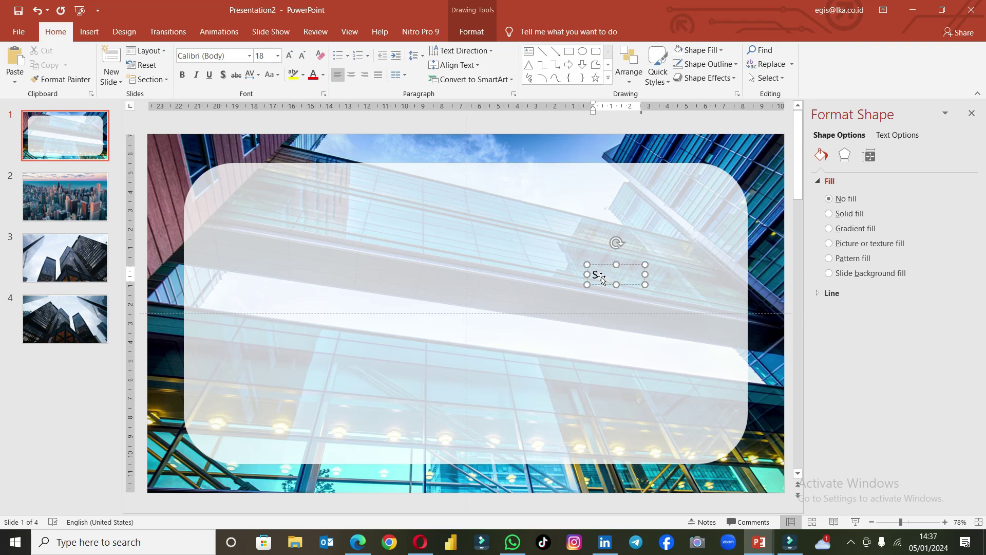
double_click(595, 274)
left_click(235, 58)
type("Impact")
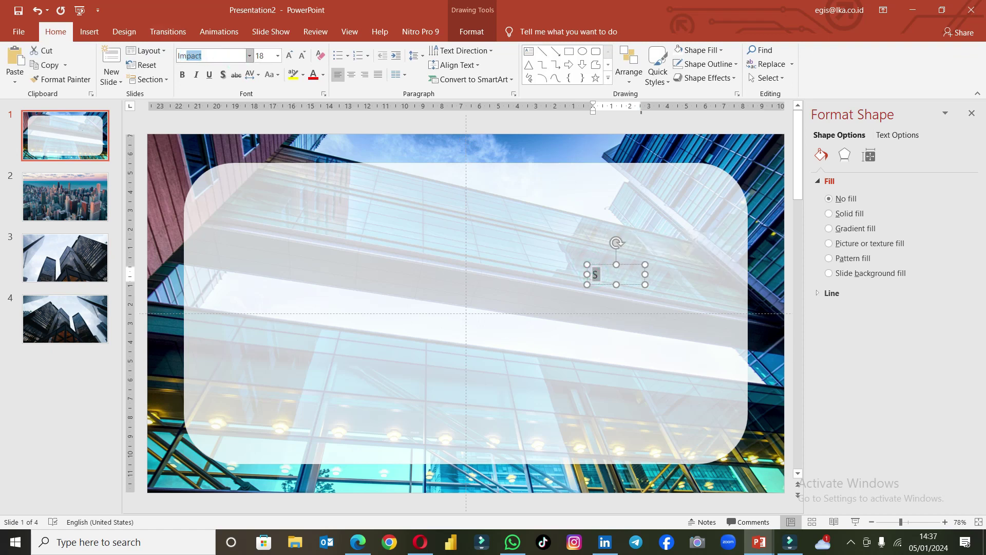
key("Return")
left_click(186, 76)
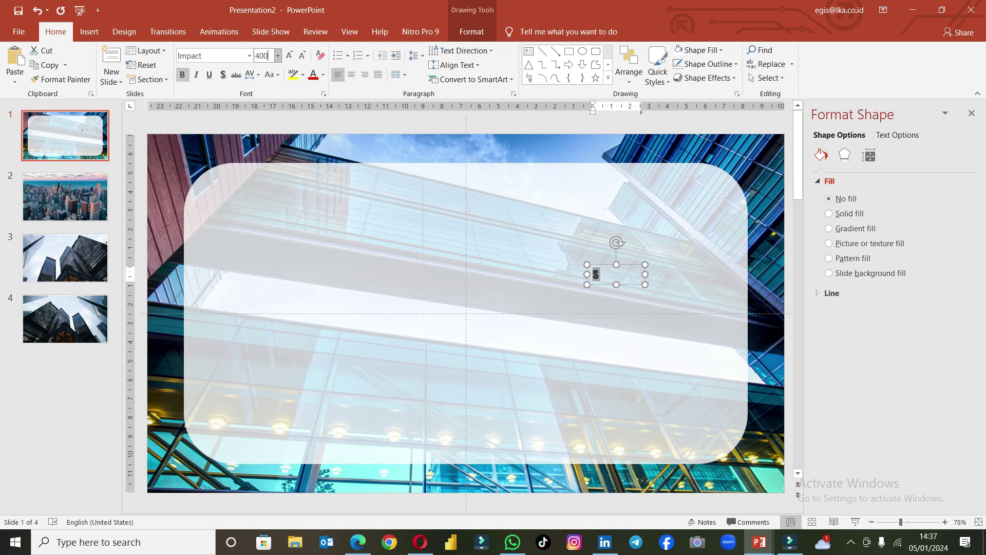
key("Return")
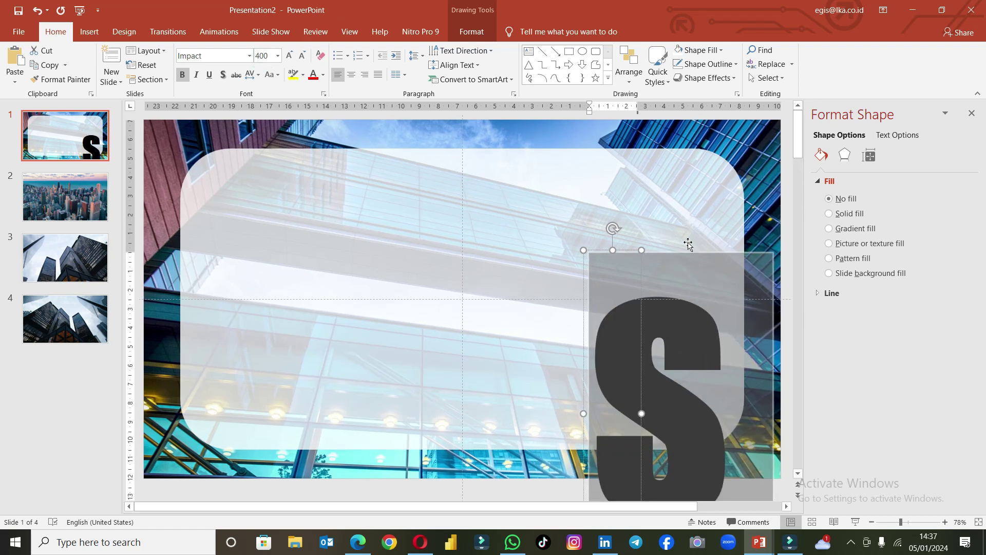
Check the S's placement on the panel, then select the panel and S together.
left_click(682, 252)
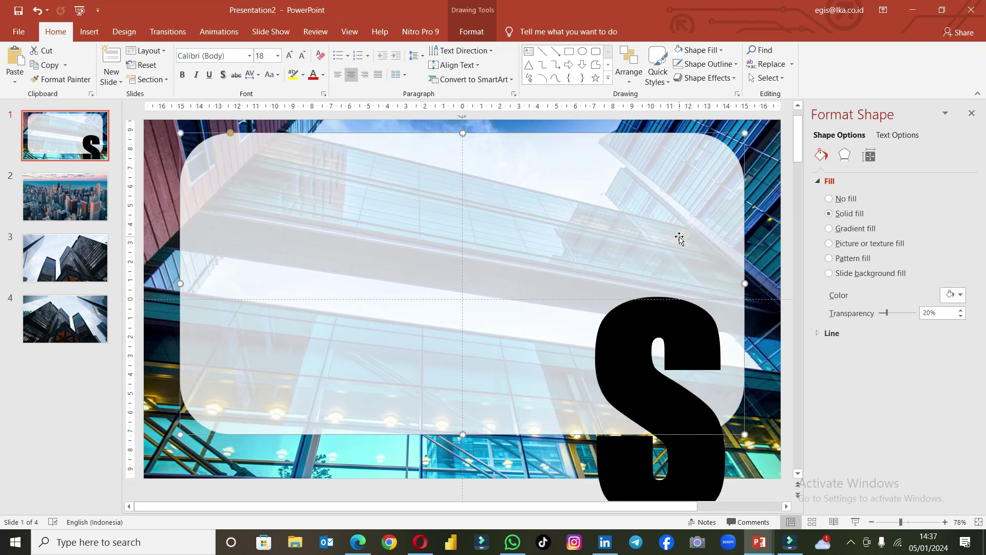
left_click(622, 257)
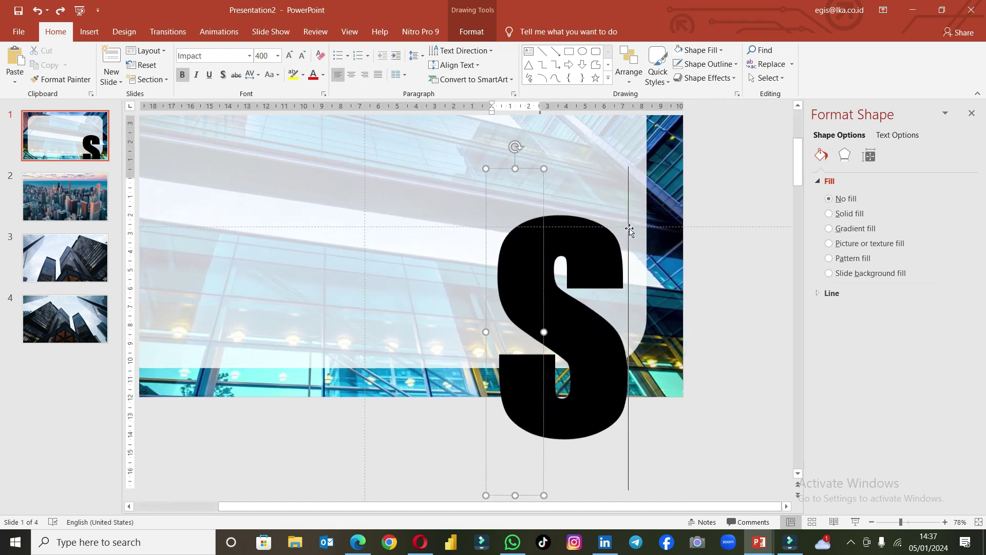
left_click(892, 521)
mouse_move(559, 200)
left_mouse_down()
mouse_move(537, 117)
mouse_move(553, 176)
left_mouse_up()
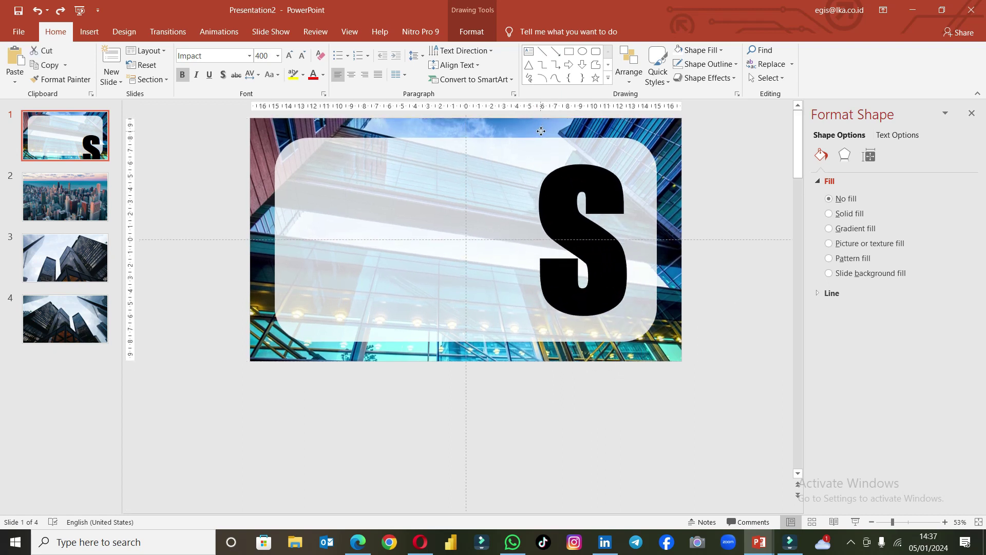
key("ctrl+z")
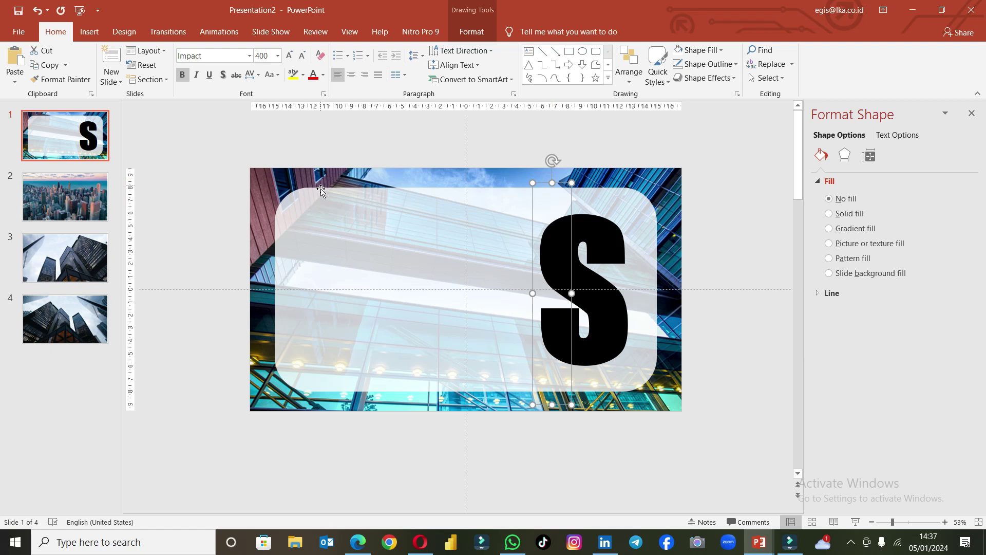
left_click(320, 190)
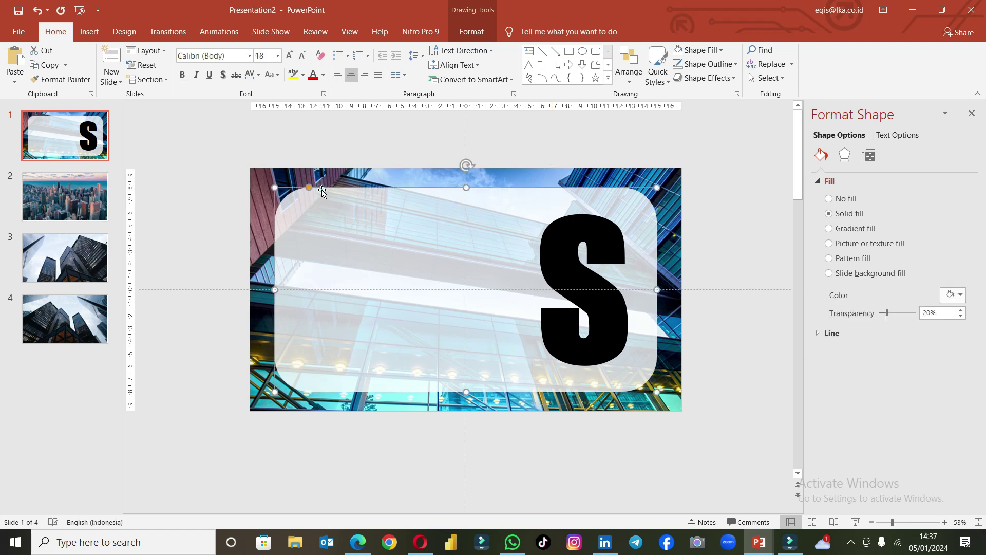
left_click(620, 261, "shift")
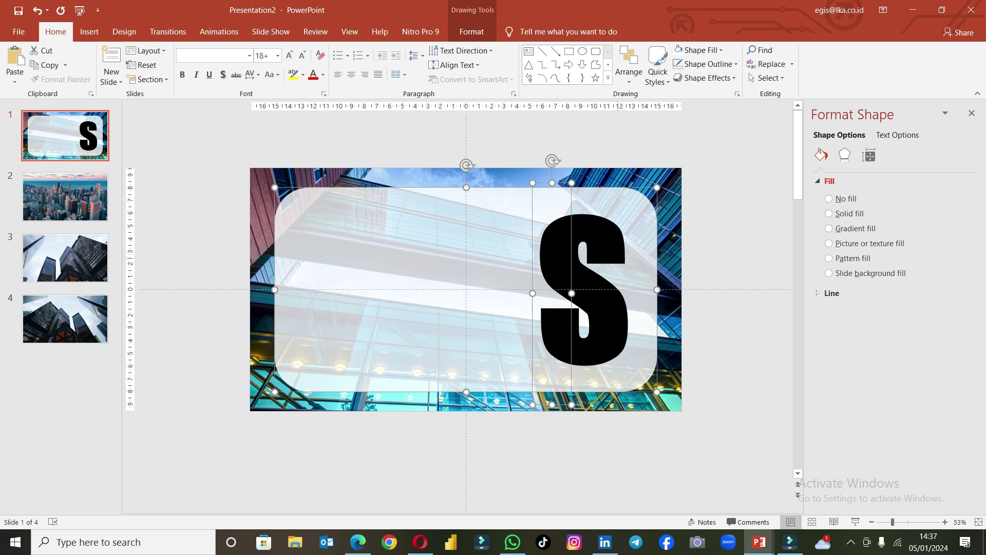
Paste the panel and S onto slides 2, 3 and 4.
left_click(66, 177)
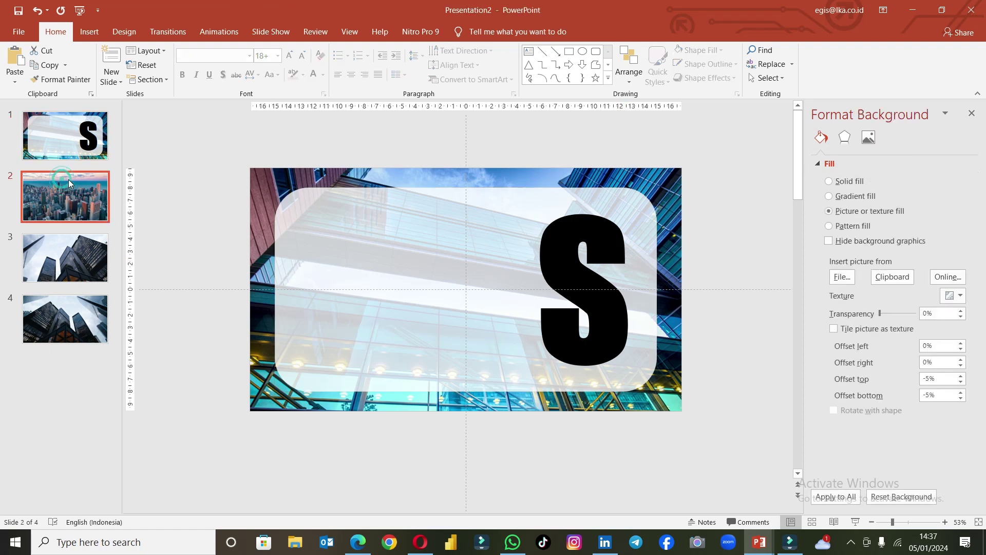
key("ctrl+v")
left_click(69, 243)
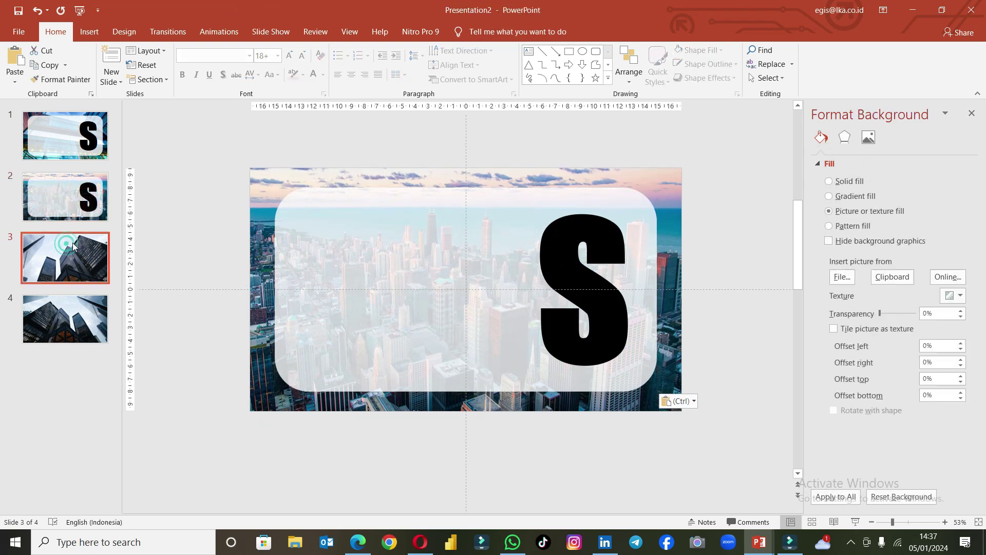
key("ctrl+v")
left_click(77, 300)
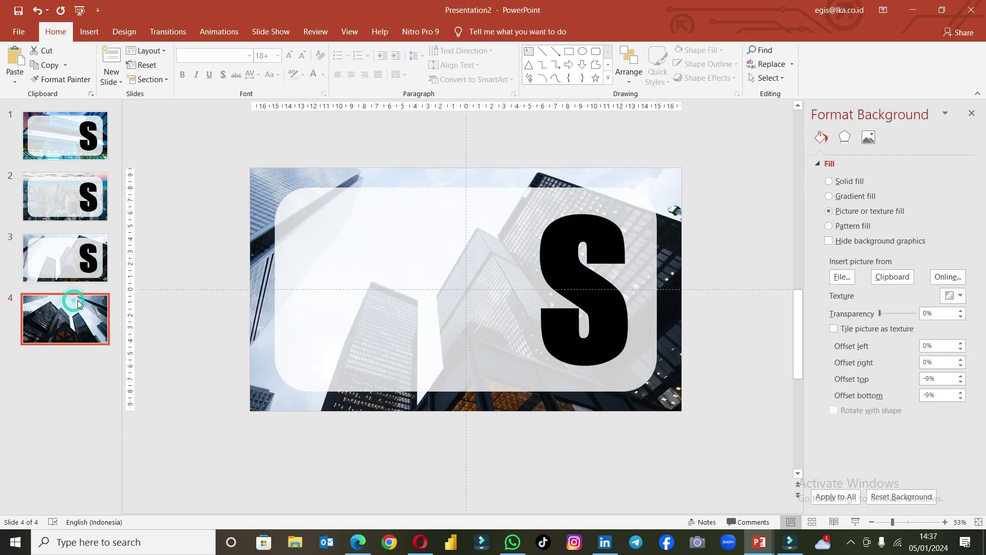
key("ctrl+v")
Change slide 2's letter to W and shift it left inside the panel.
left_click(78, 199)
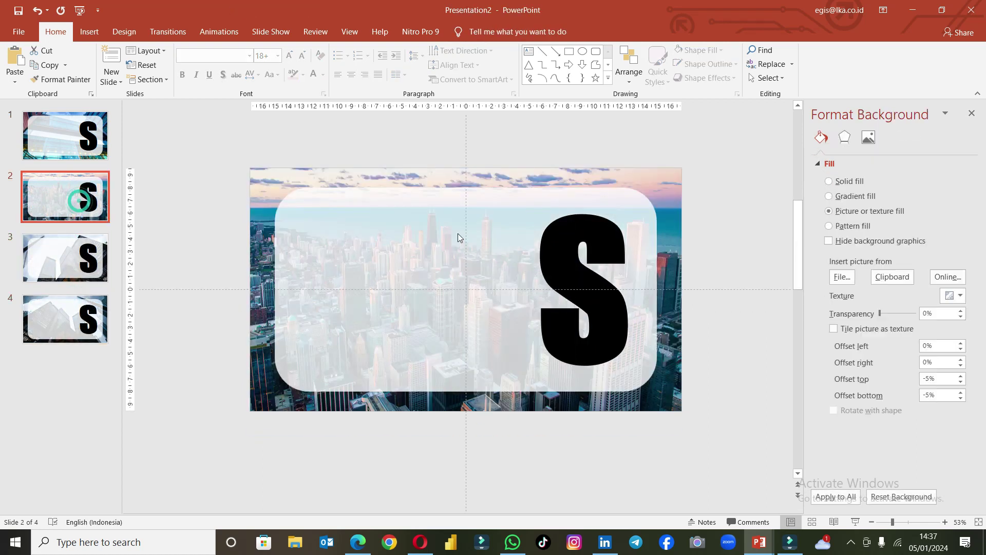
left_click(612, 270)
key("BackSpace")
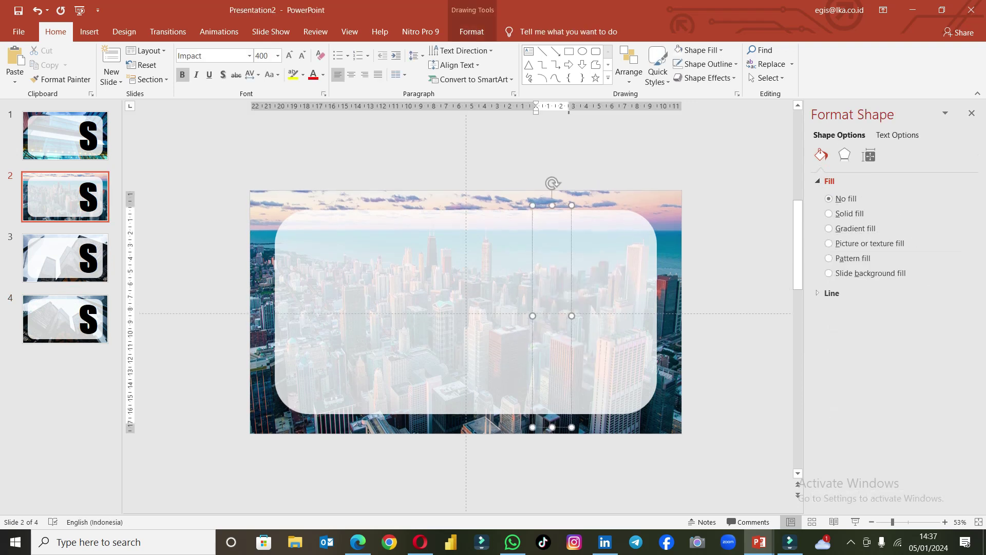
type("W")
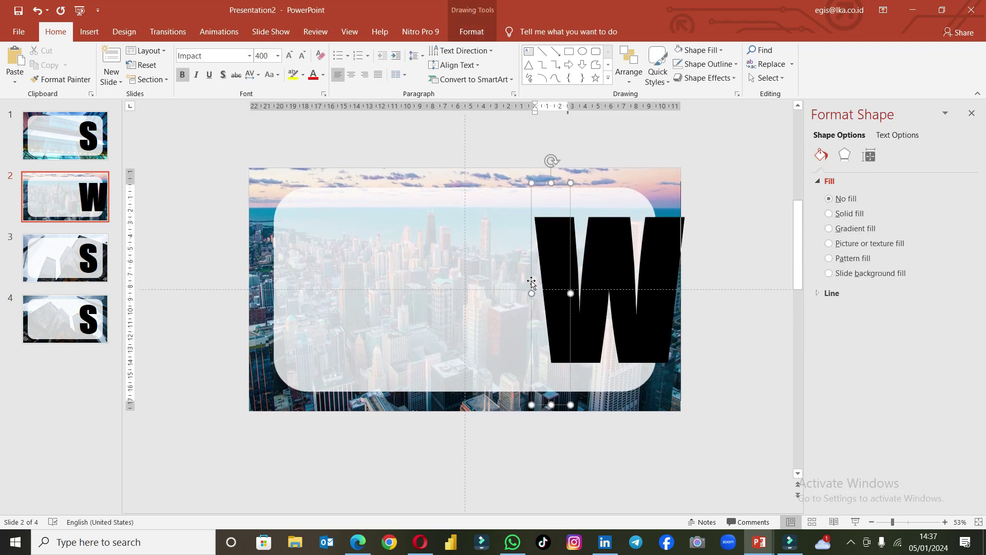
left_click_drag(539, 183, 498, 181)
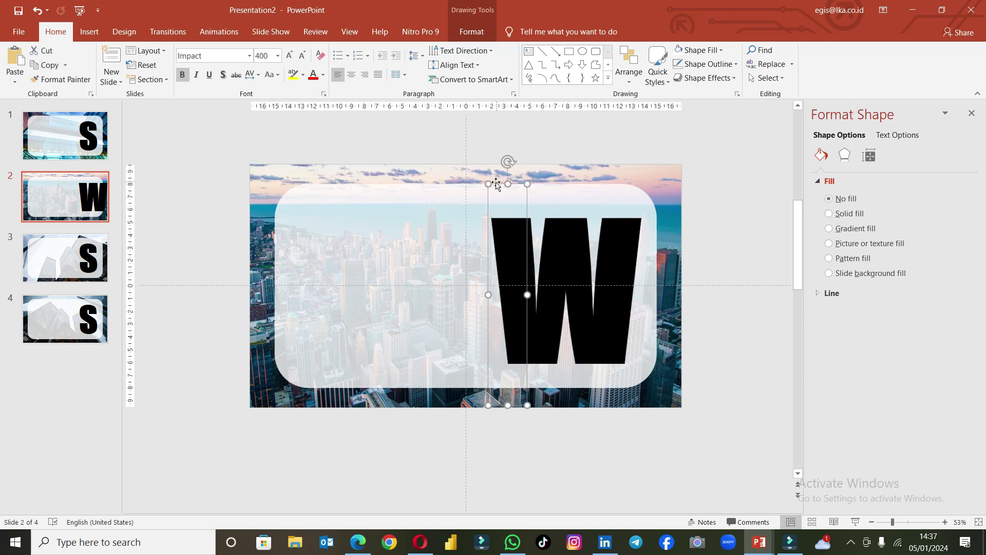
Change slide 3's letter from S to A.
left_click(104, 267)
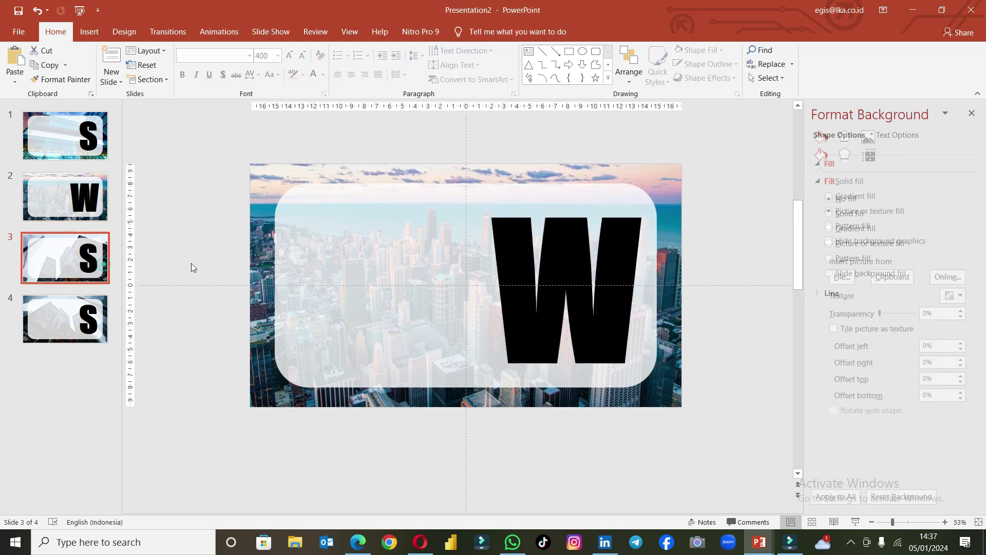
left_click(552, 257)
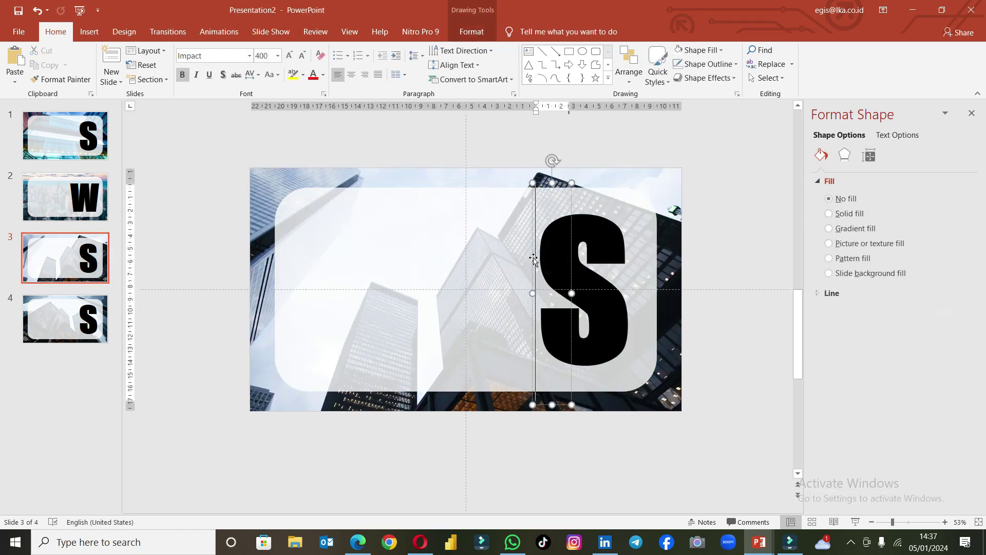
left_click(543, 259)
key("Delete")
type("A")
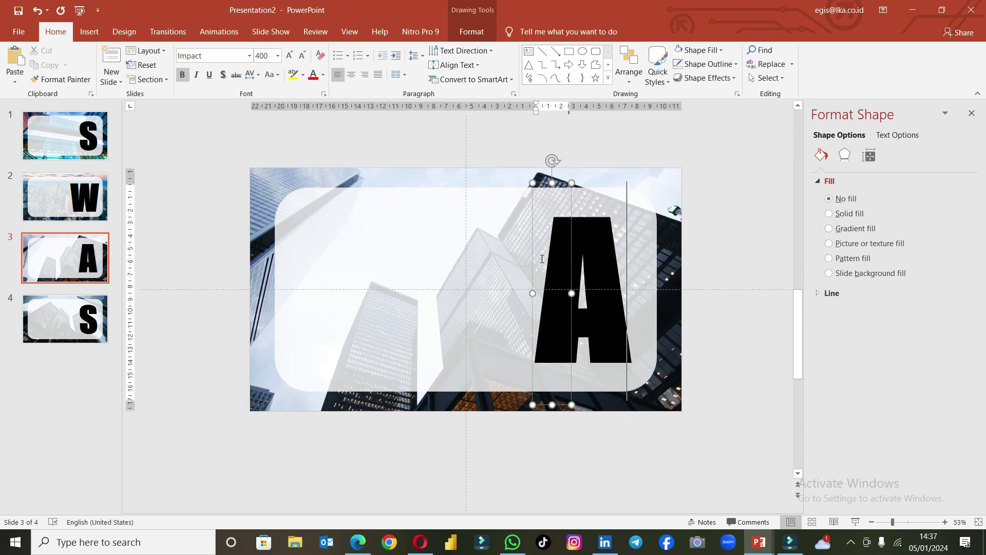
Change slide 4's letter from S to T.
left_click(75, 325)
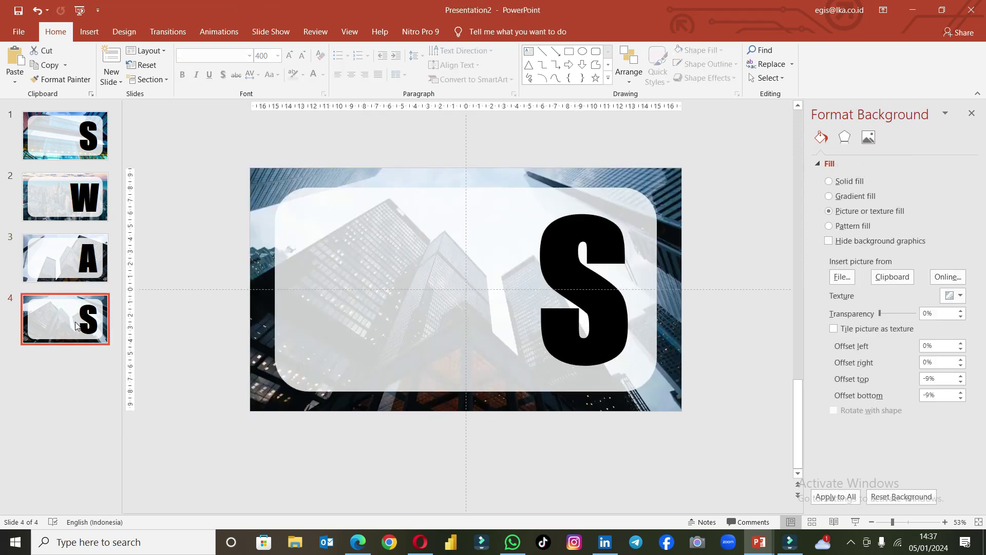
left_click(544, 282)
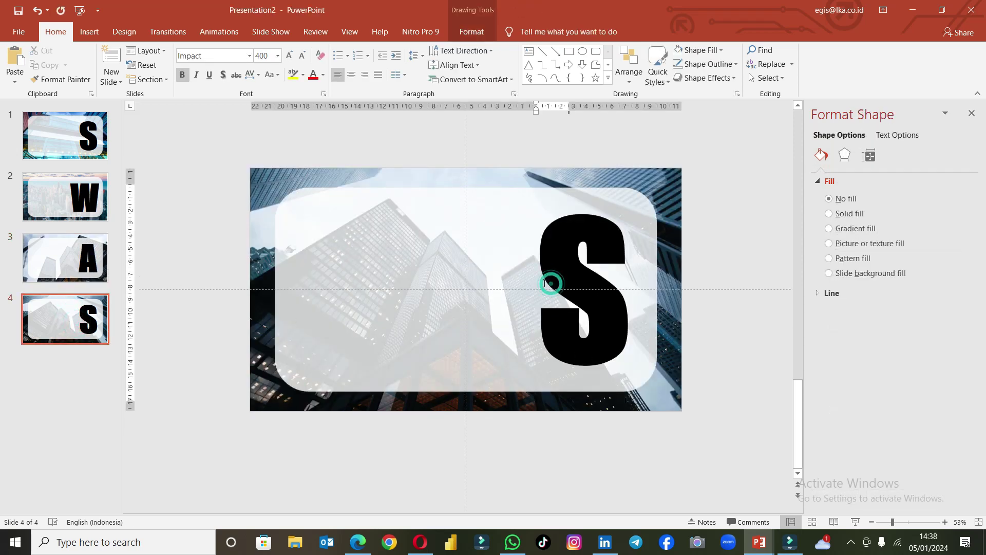
key("Delete")
type("T")
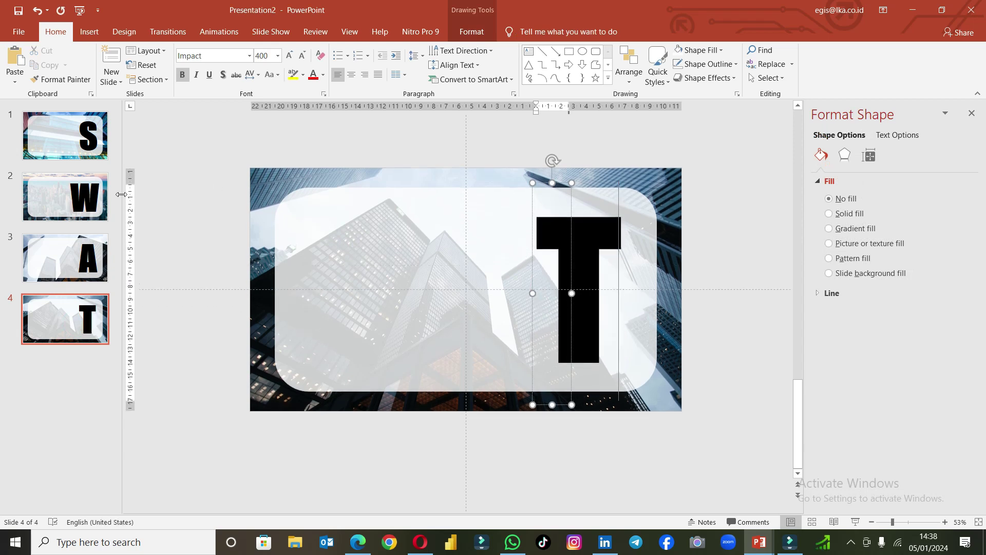
left_click(80, 206)
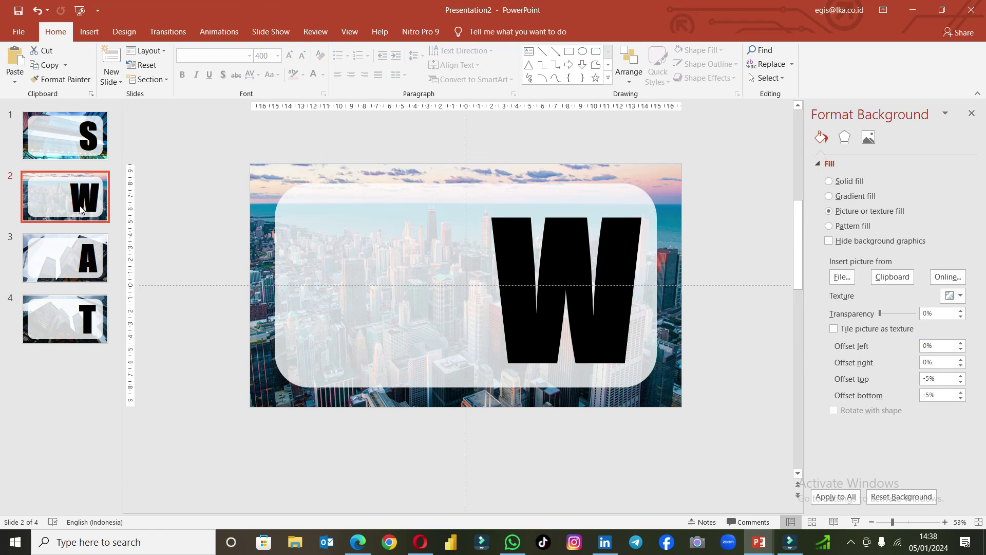
left_click(67, 150)
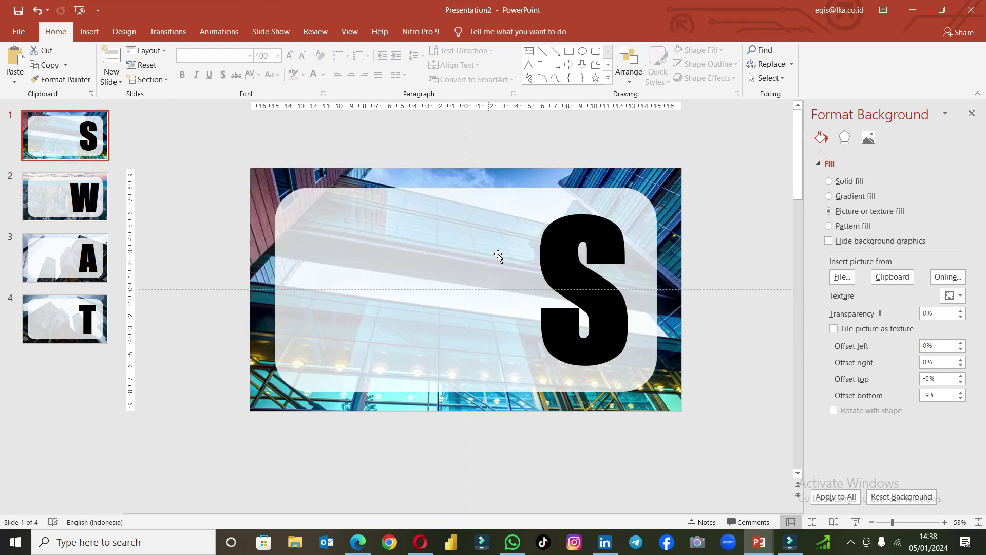
Select the panel then the S and apply Merge Shapes > Subtract to cut an S-shaped hole.
left_click(549, 255)
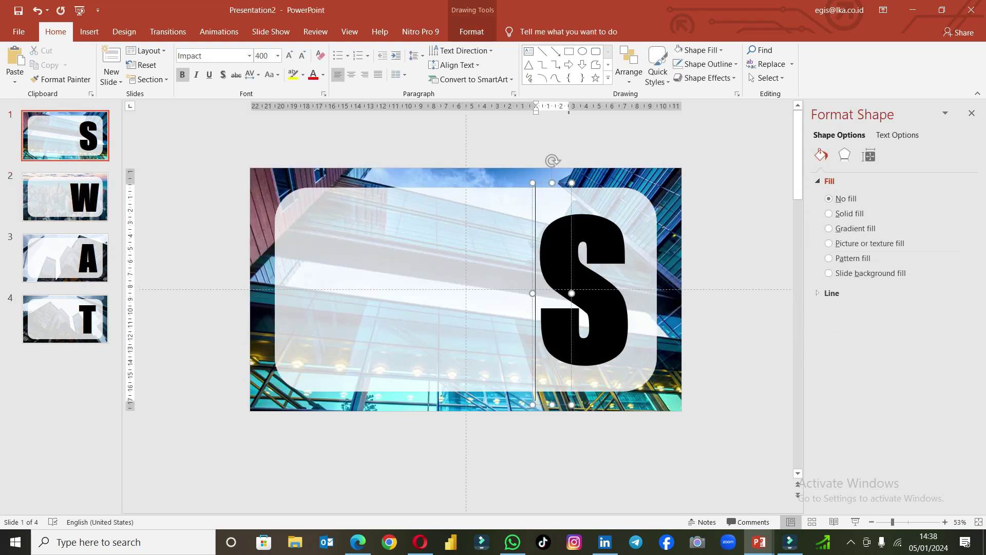
left_click(727, 261)
left_click(629, 197)
left_click(395, 193)
left_click(395, 193)
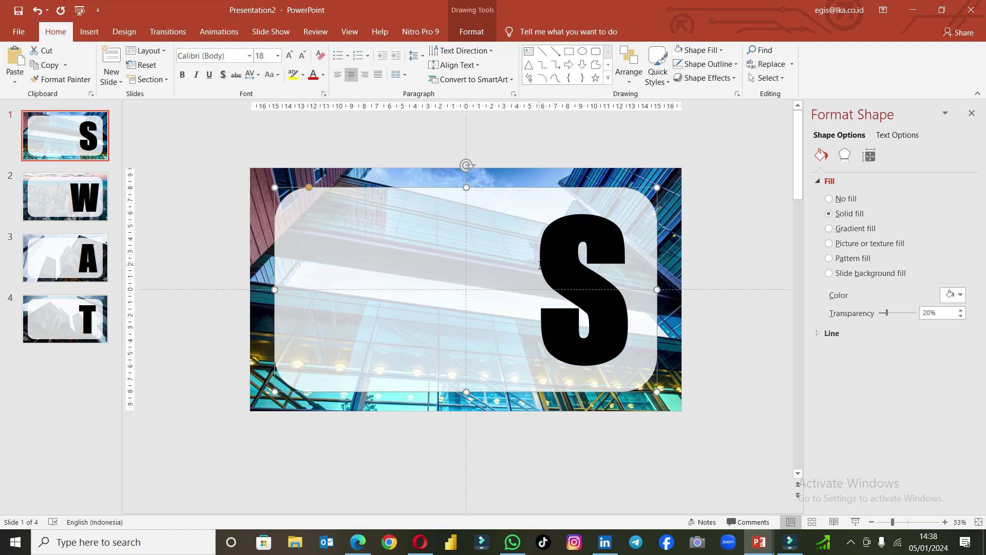
left_click(539, 264, "shift")
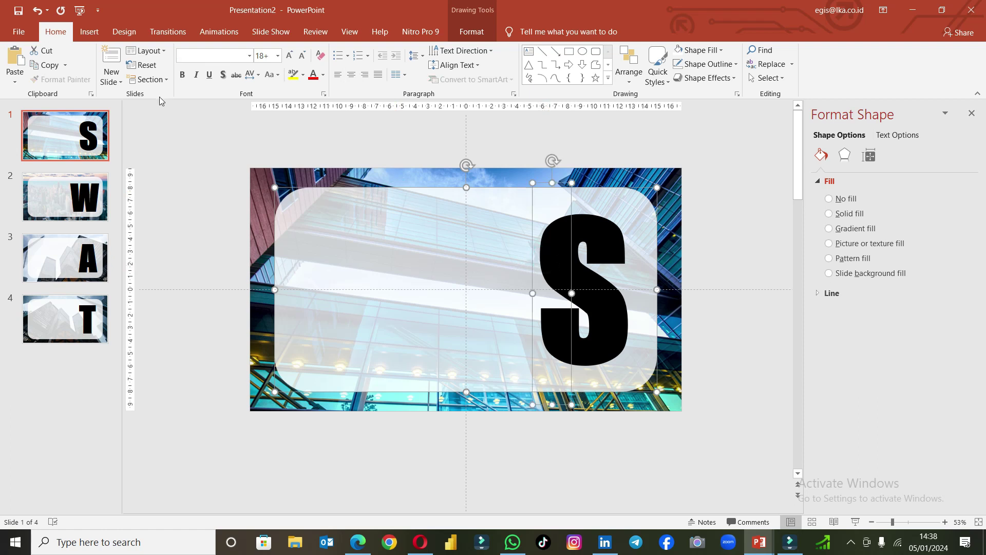
left_click(478, 32)
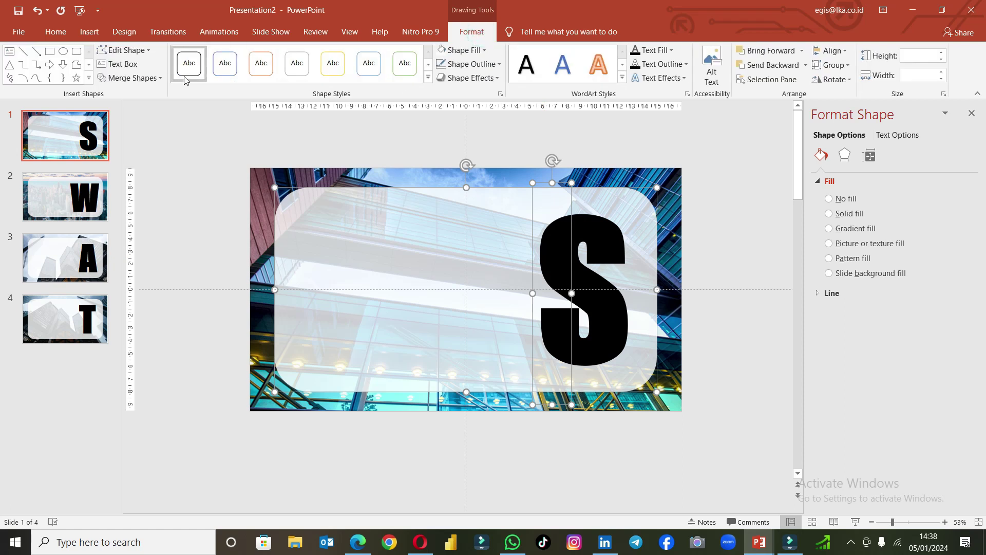
left_click(163, 81)
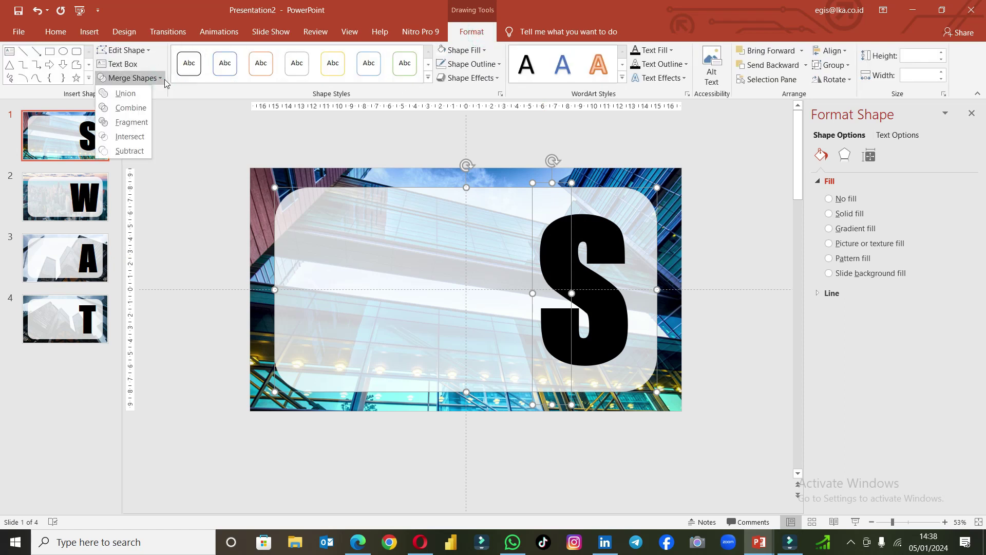
left_click(129, 151)
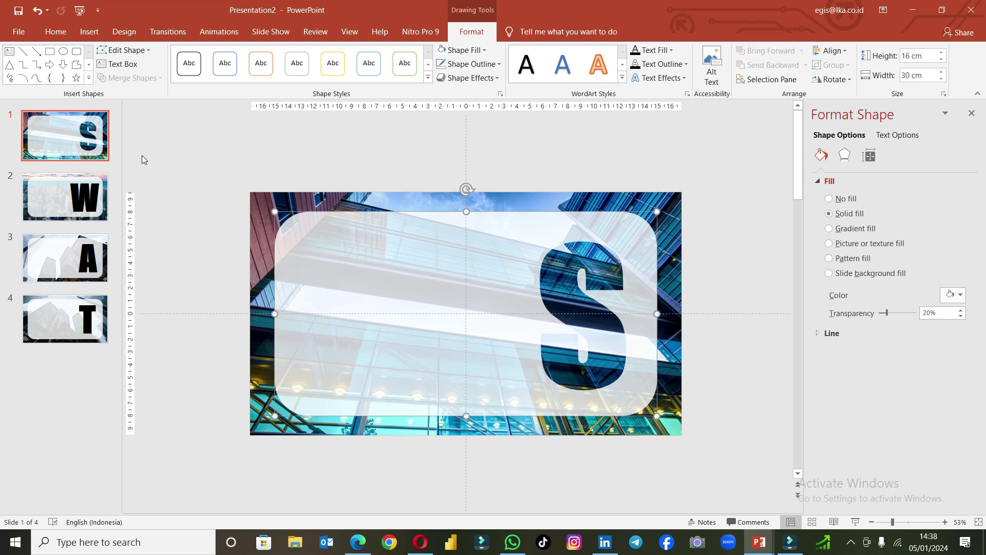
Subtract the W from slide 2's translucent panel with Merge Shapes.
left_click(65, 196)
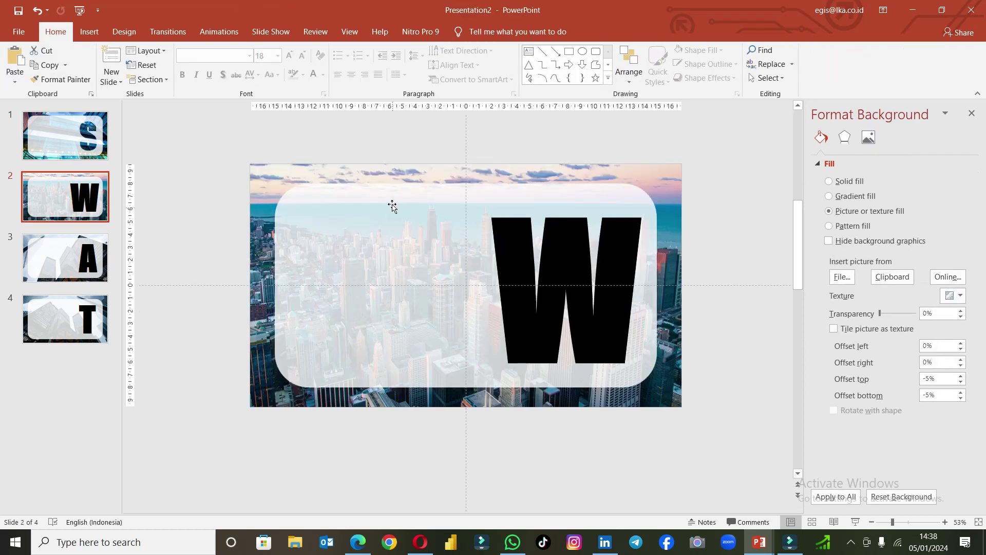
left_click(391, 198)
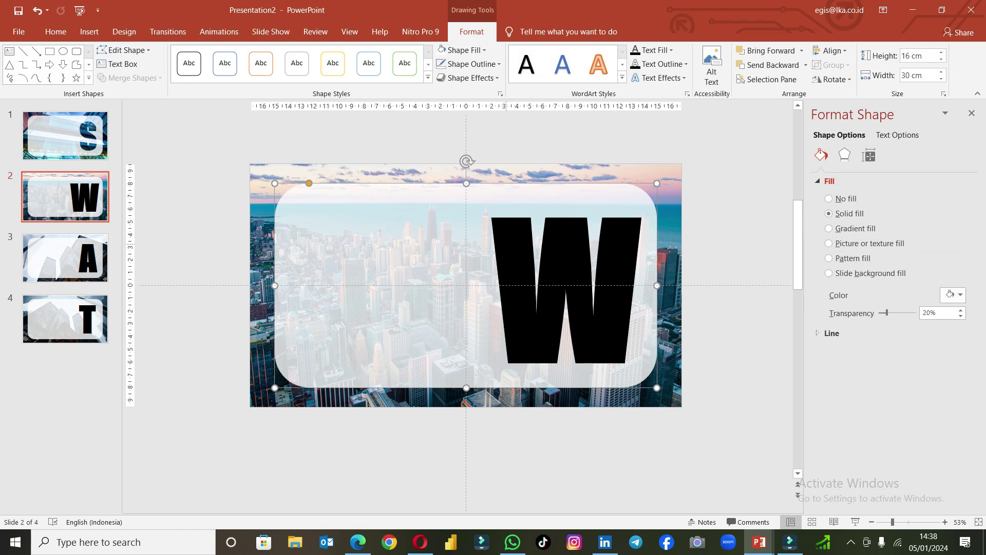
left_click(505, 244, "shift")
left_click(163, 79)
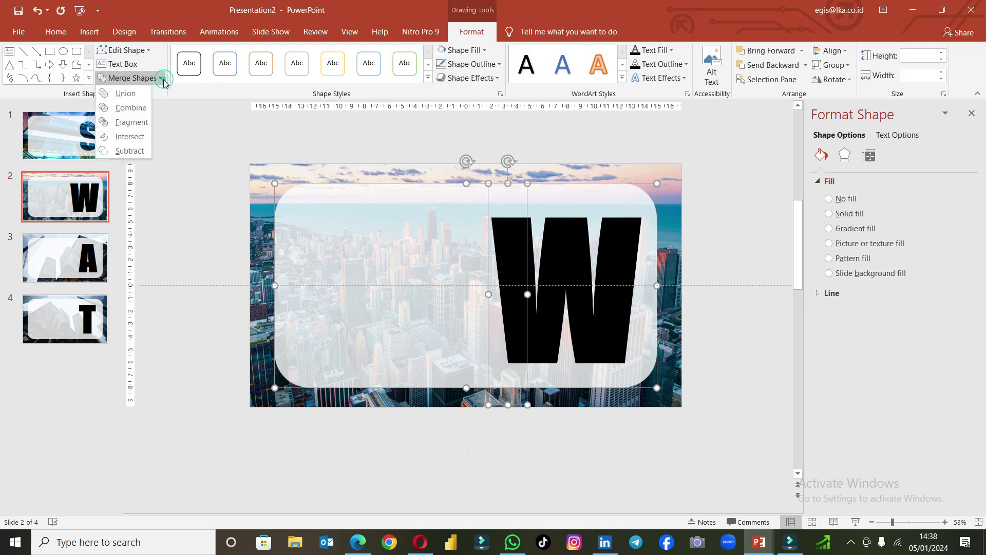
left_click(136, 152)
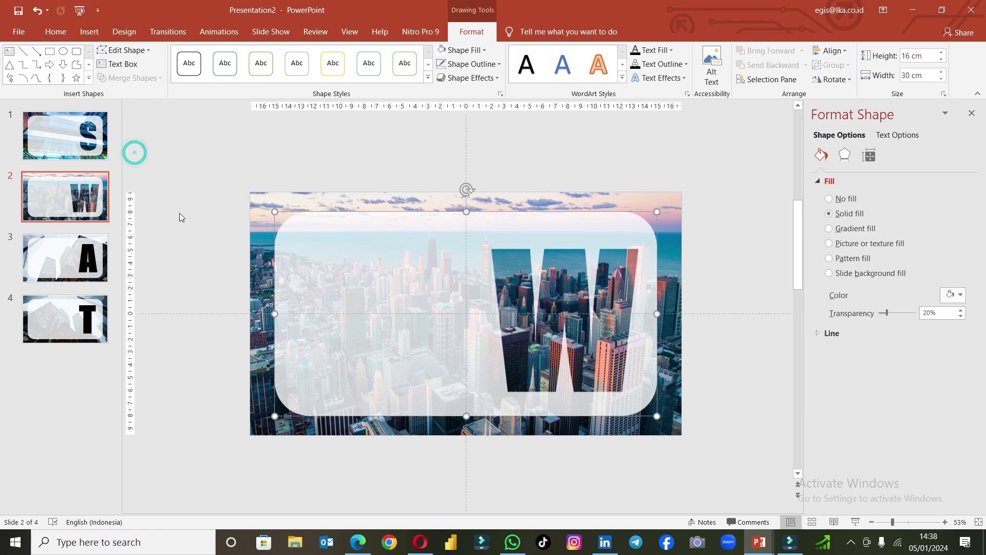
Subtract the A from slide 3's rounded panel the same way.
left_click(72, 258)
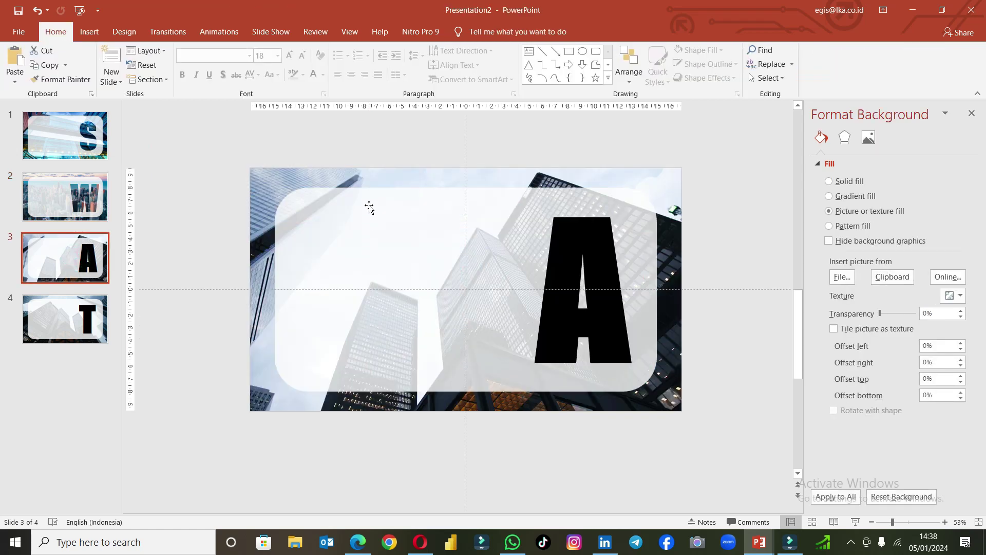
left_click(369, 201)
left_click(584, 234, "shift")
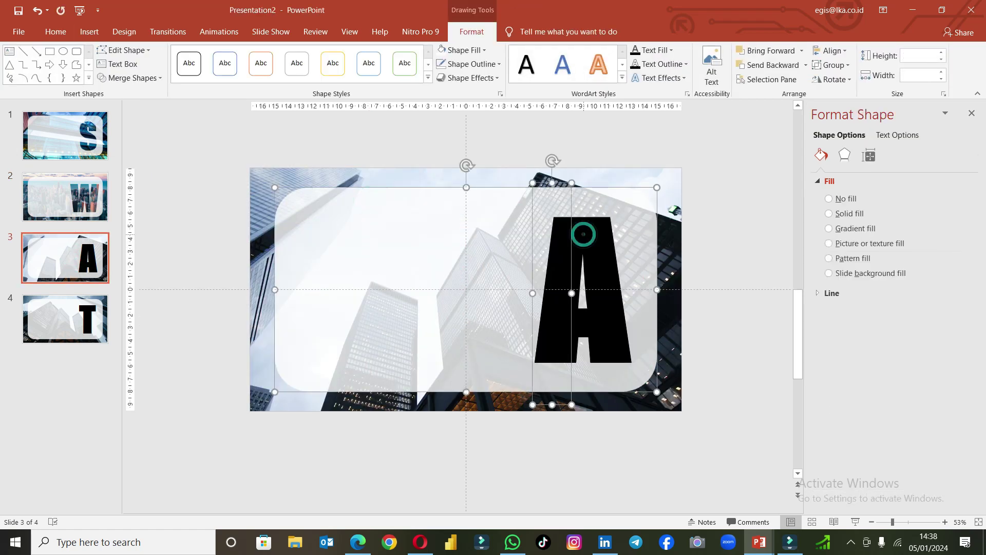
left_click(161, 78)
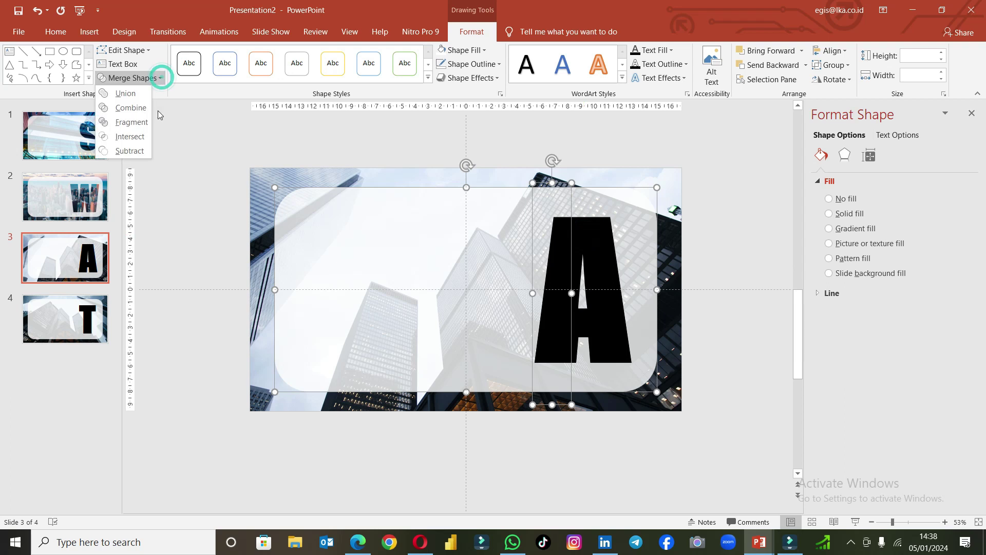
left_click(145, 150)
left_click(52, 329)
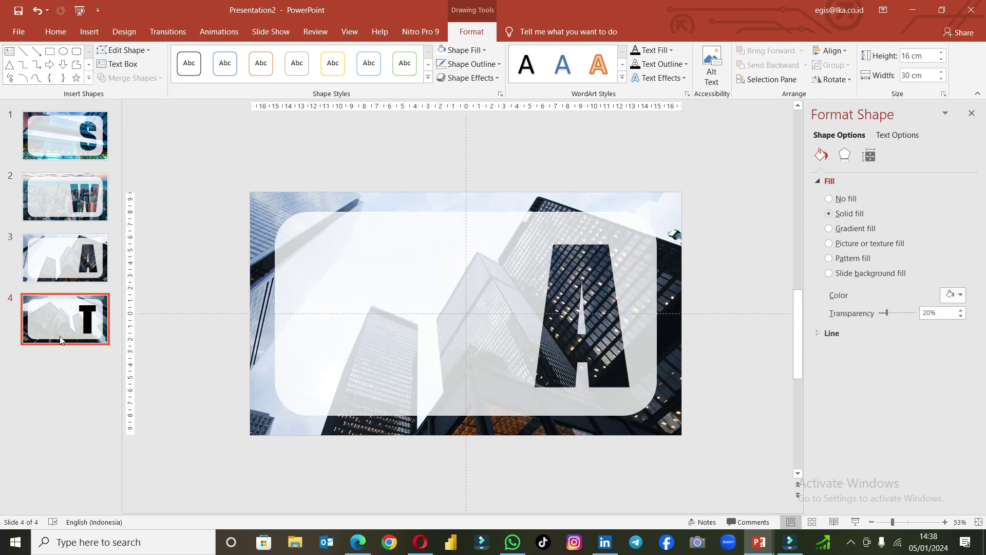
Subtract the T from slide 4's panel and set its fill transparency to 10%.
left_click(371, 195)
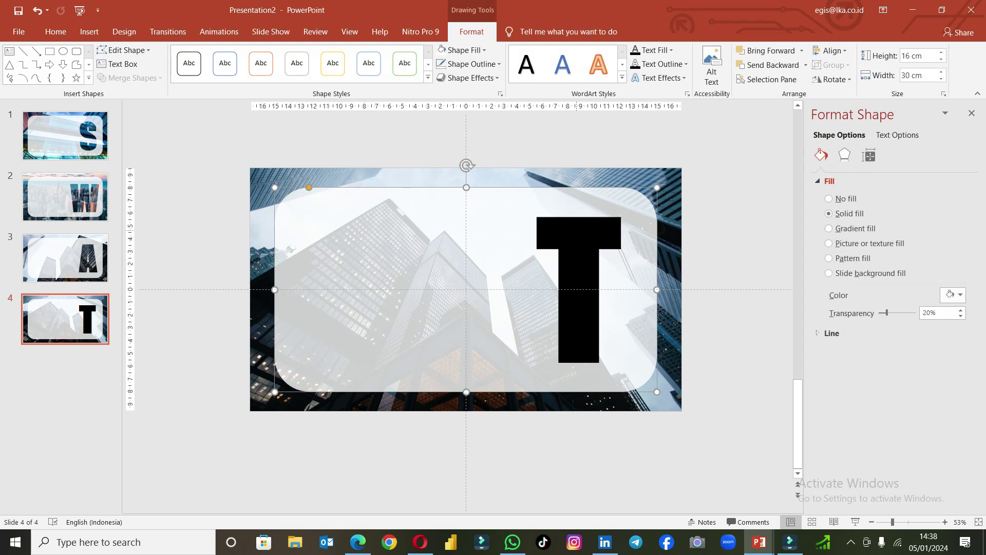
left_click(574, 221, "shift")
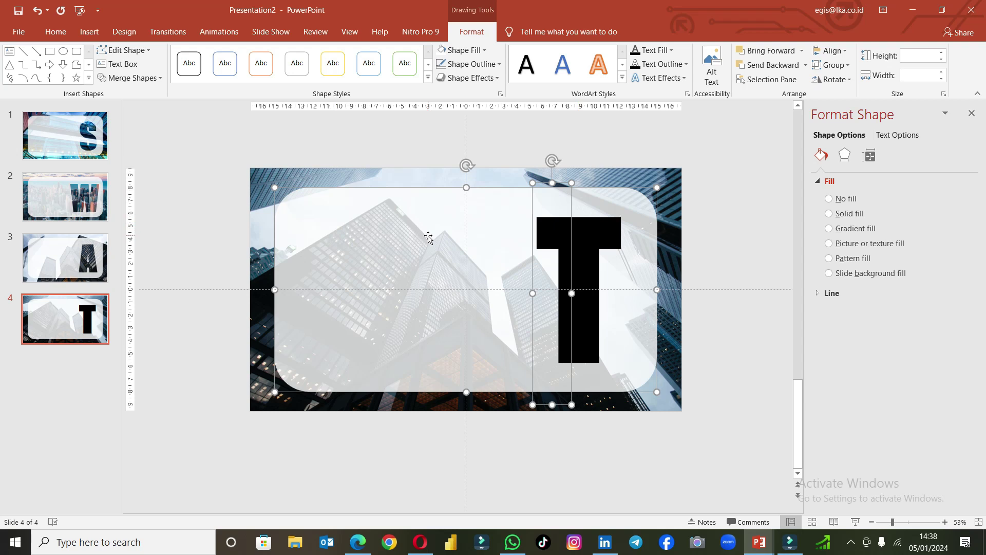
left_click(133, 78)
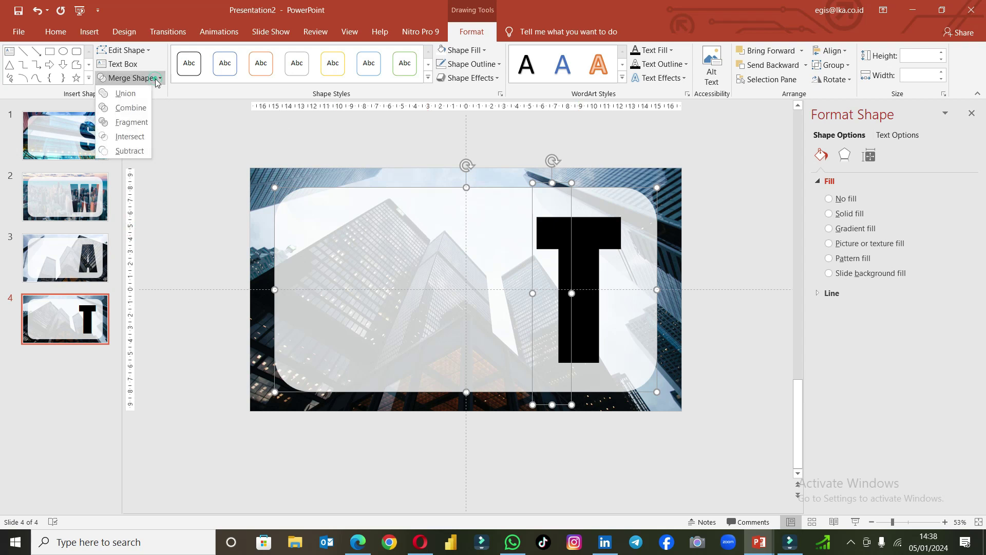
left_click(129, 151)
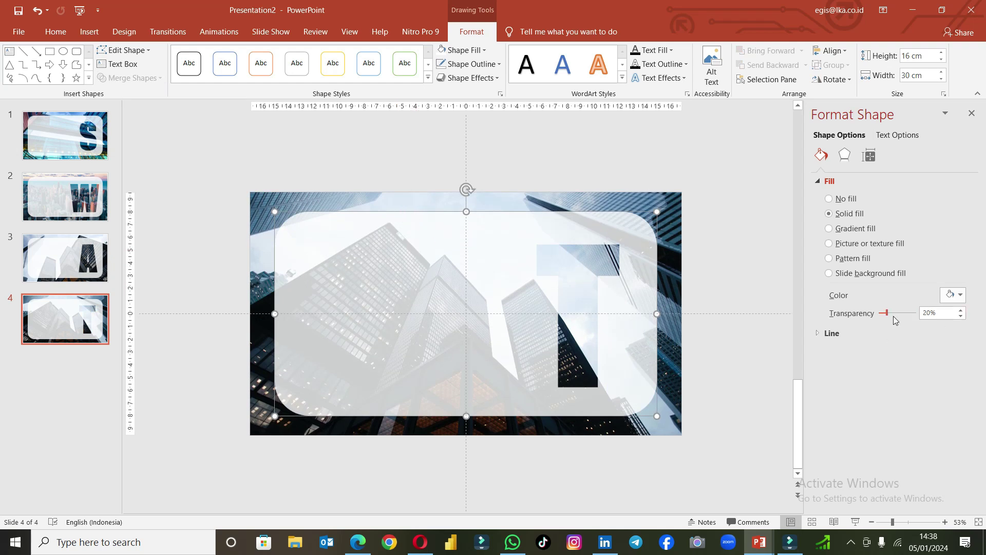
type("10")
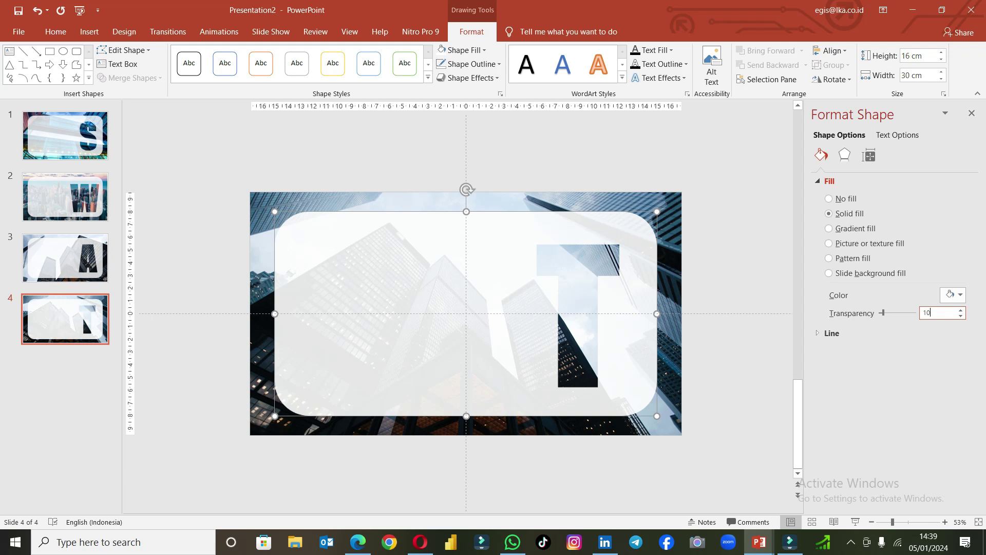
left_click(748, 287)
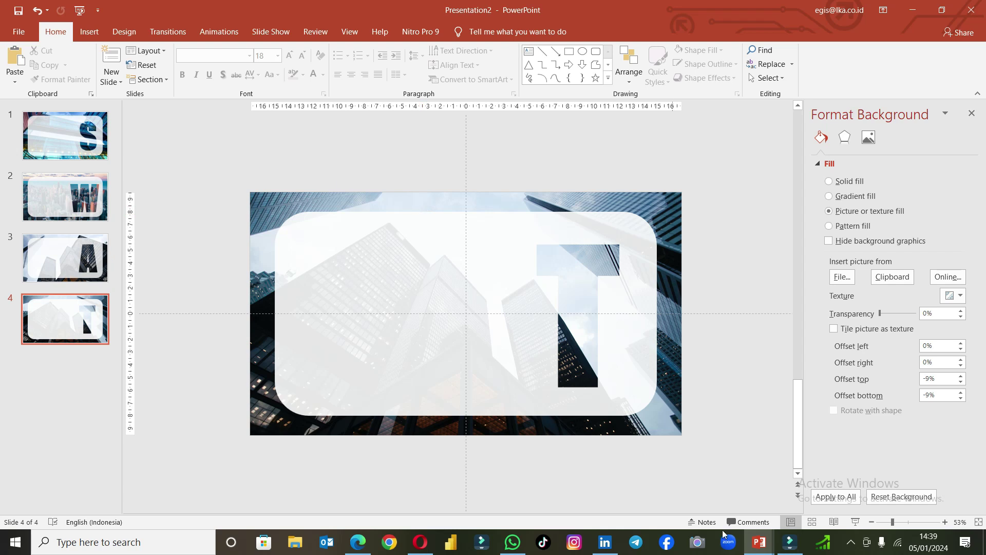
Copy the STRENGTHS title and definition from SWOT ANALYST onto slide 1 of Presentation2.
mouse_move(759, 541)
left_click(706, 504)
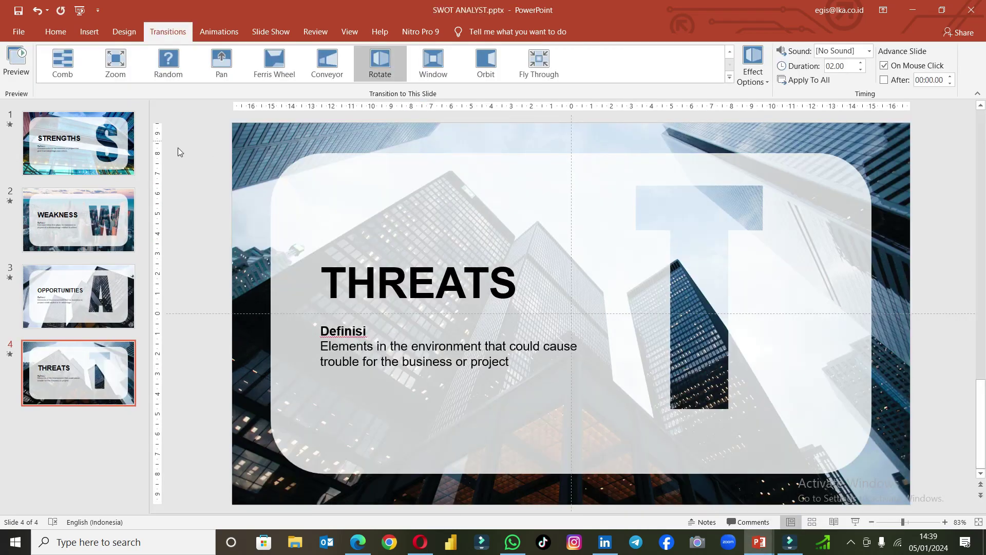
key("Home")
left_click(85, 151)
left_click(350, 277)
left_click(316, 254)
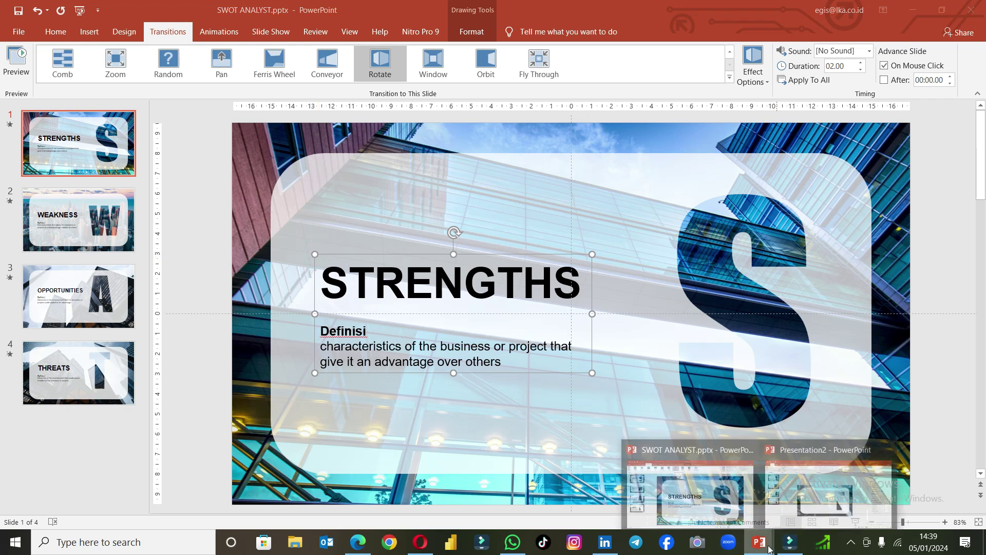
left_click(812, 501)
left_click(60, 147)
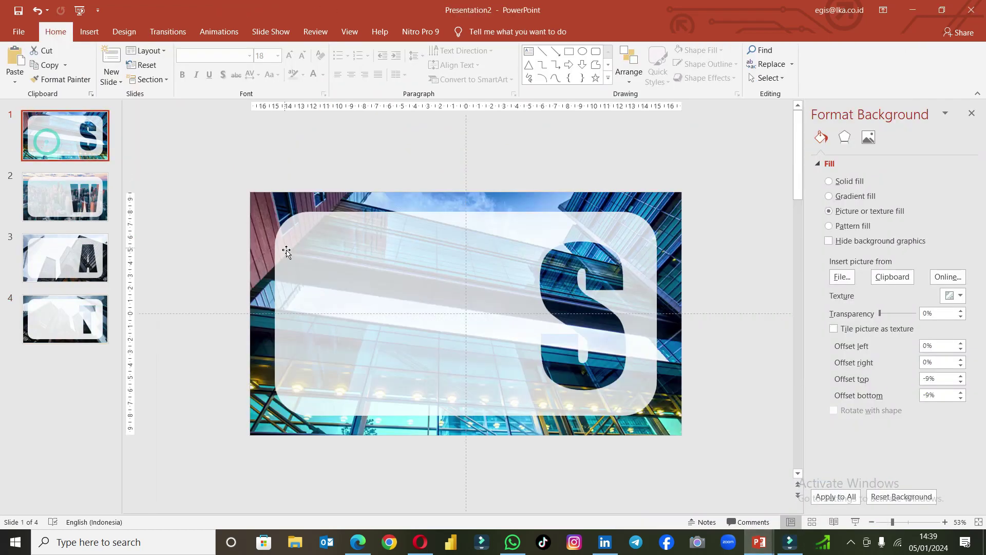
left_click(301, 264)
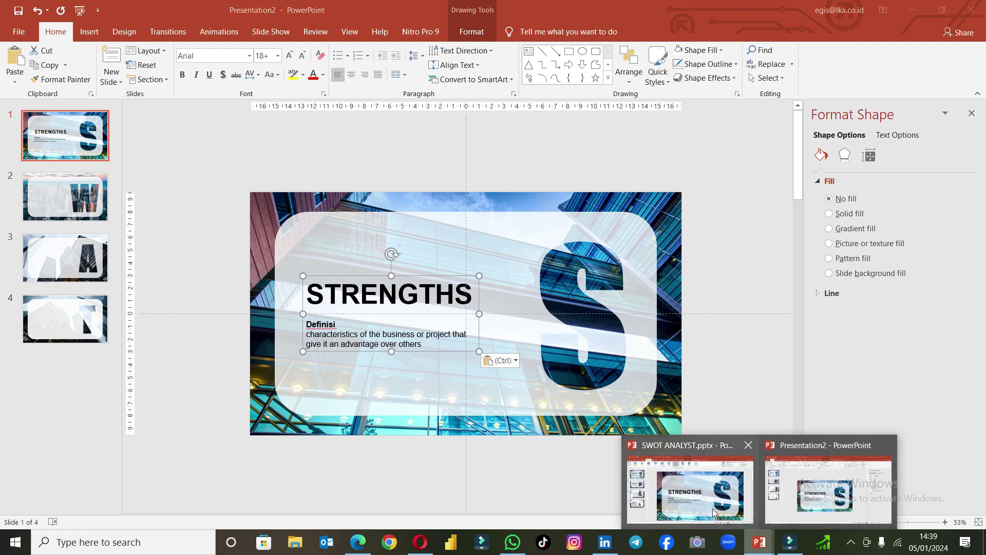
Copy the WEAKNESS title and definition from SWOT ANALYST onto slide 2.
mouse_move(760, 542)
left_click(712, 508)
left_click(120, 230)
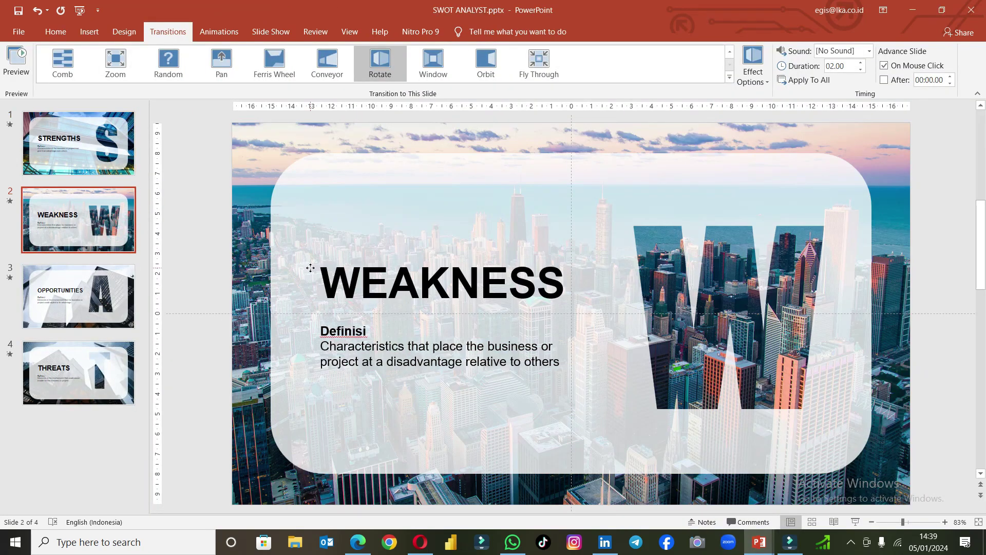
left_click(318, 266)
left_click(314, 256)
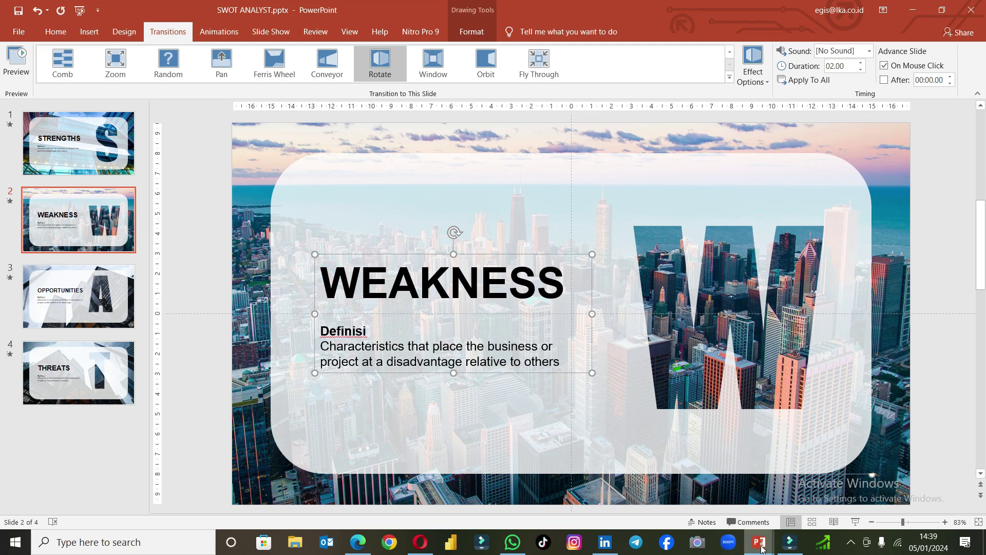
left_click(790, 506)
left_click(47, 182)
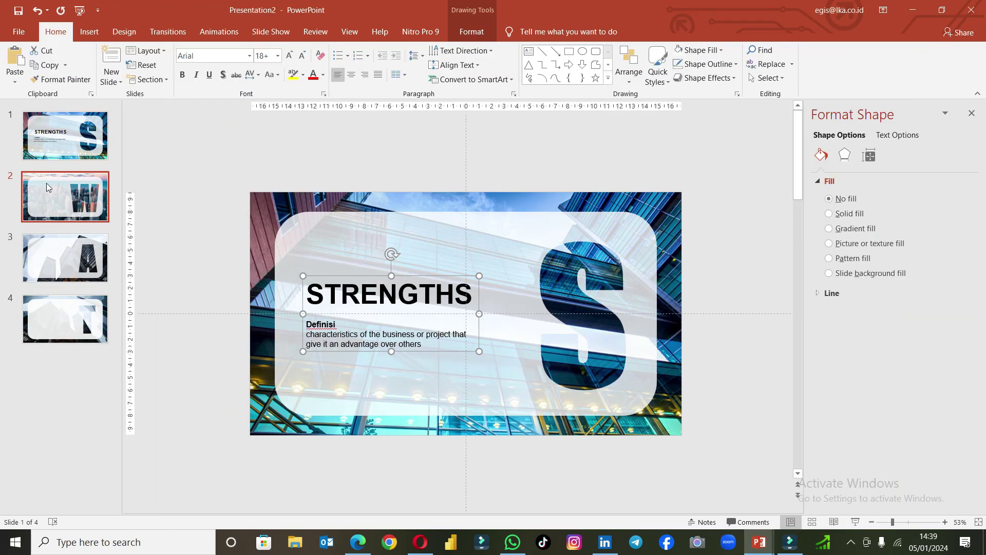
key("ctrl+v")
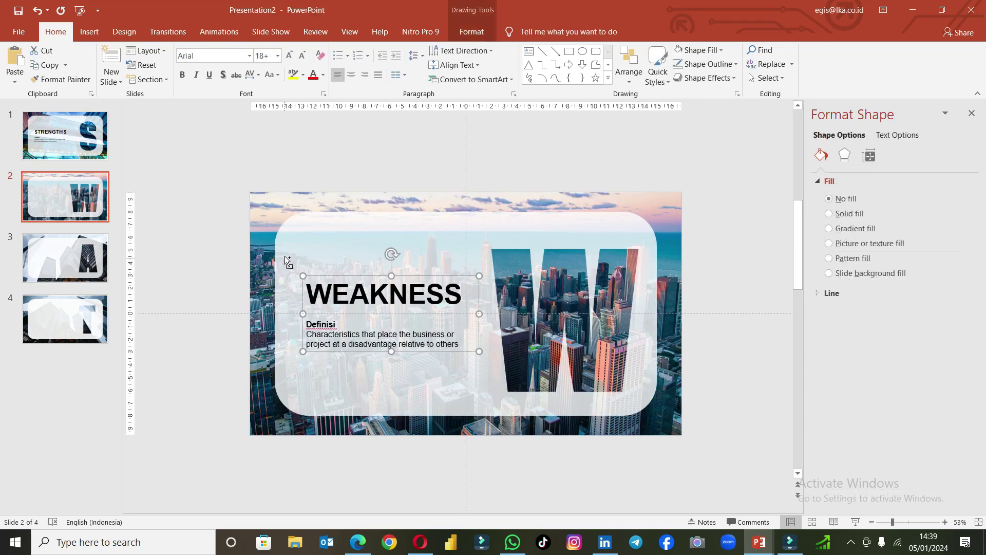
left_click(72, 261)
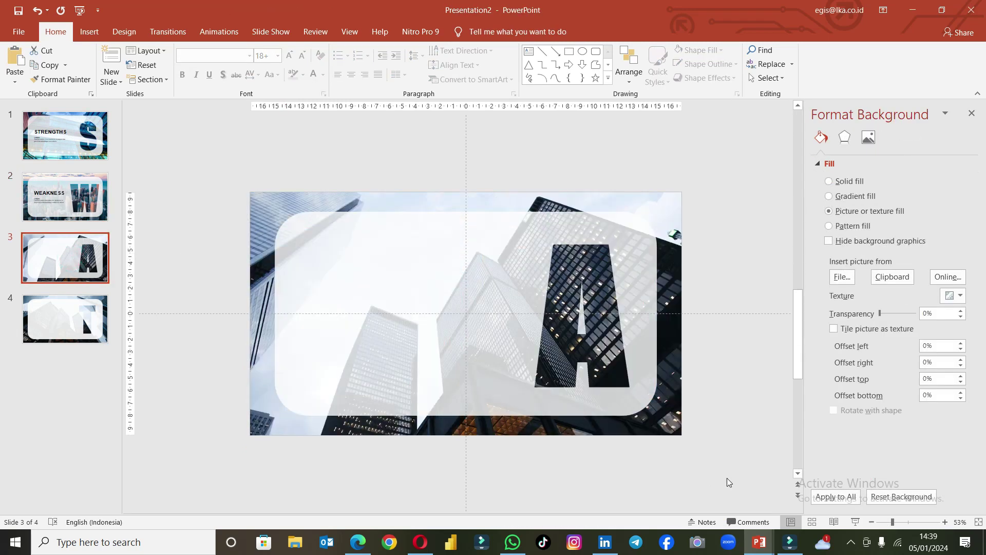
Copy the OPPORTUNITIES title and definition from SWOT ANALYST onto slide 3.
mouse_move(759, 542)
left_click(680, 497)
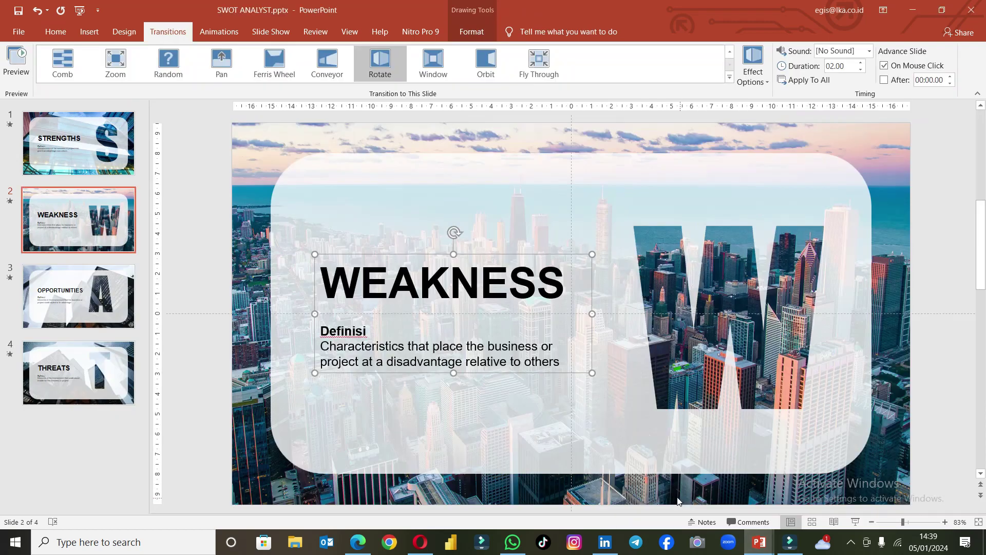
left_click(101, 312)
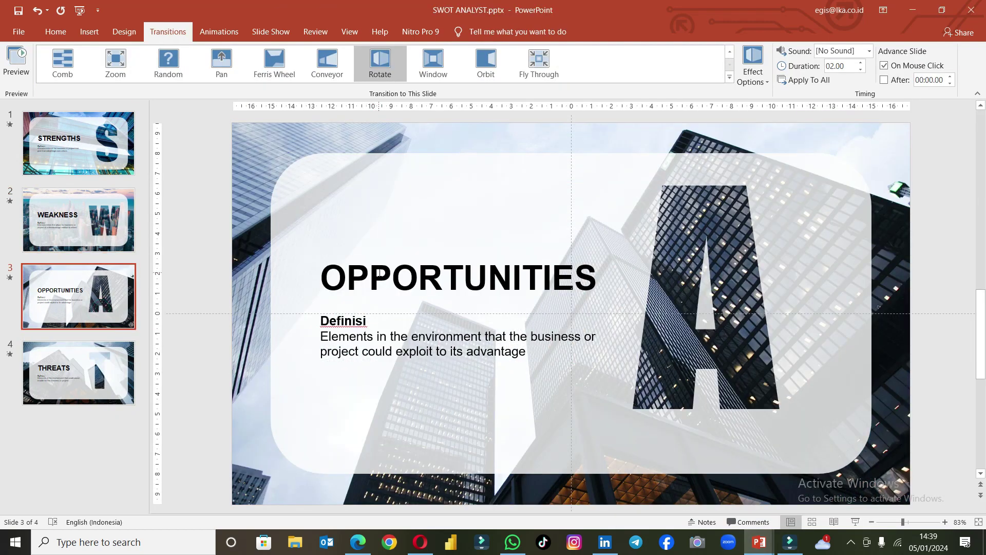
left_click(378, 273)
left_click(315, 252)
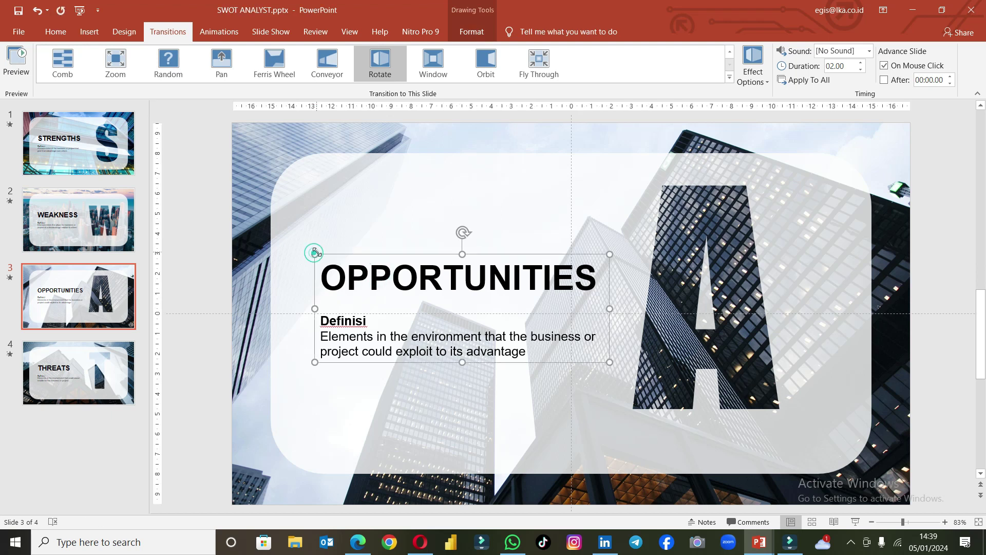
mouse_move(759, 542)
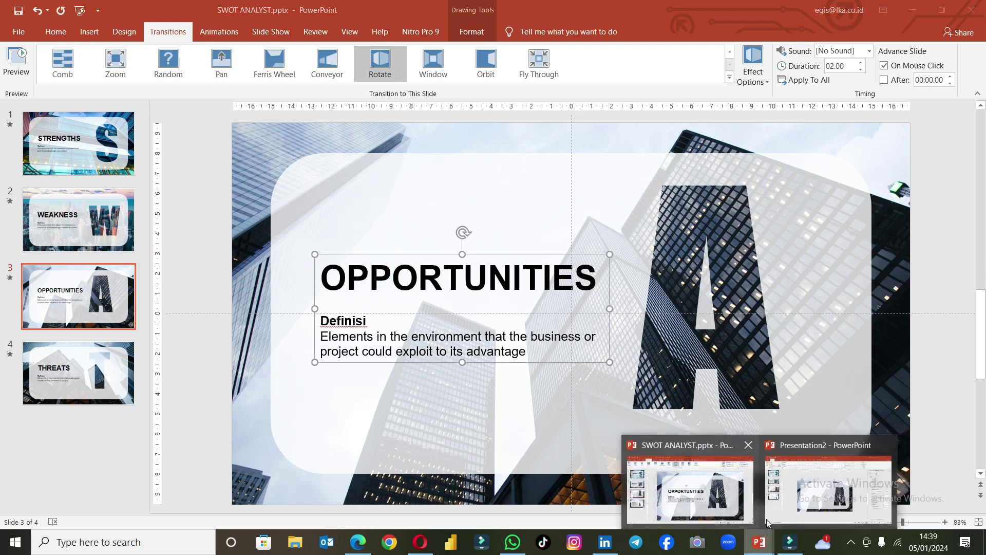
left_click(833, 488)
left_click(379, 280)
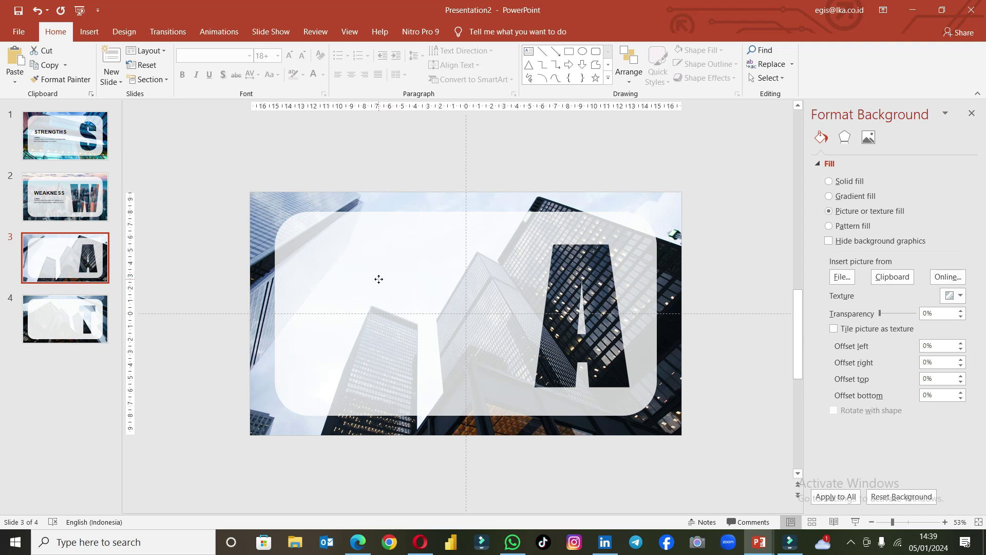
key("ctrl+v")
left_click(65, 318)
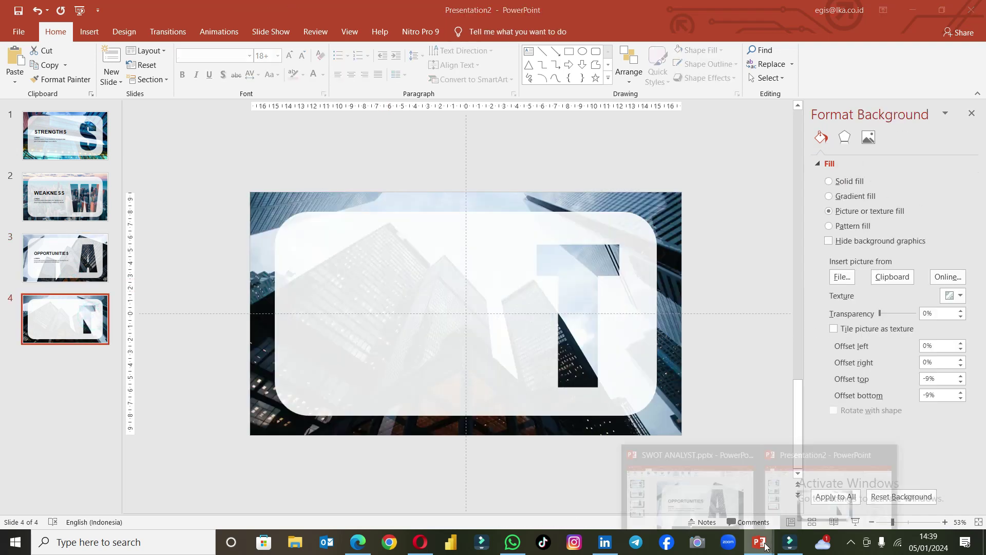
mouse_move(759, 541)
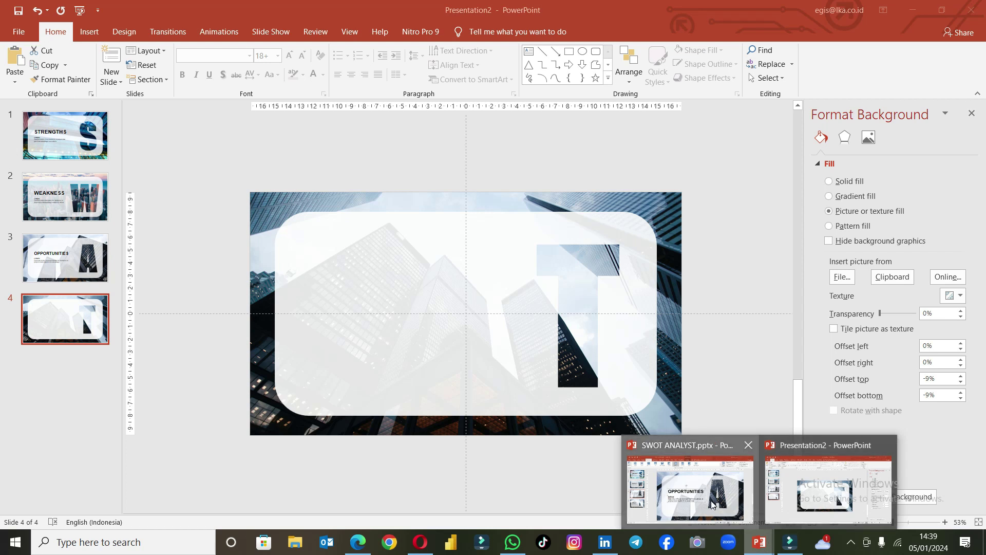
Copy the THREATS title and definition from SWOT ANALYST onto slide 4.
left_click(712, 502)
left_click(73, 378)
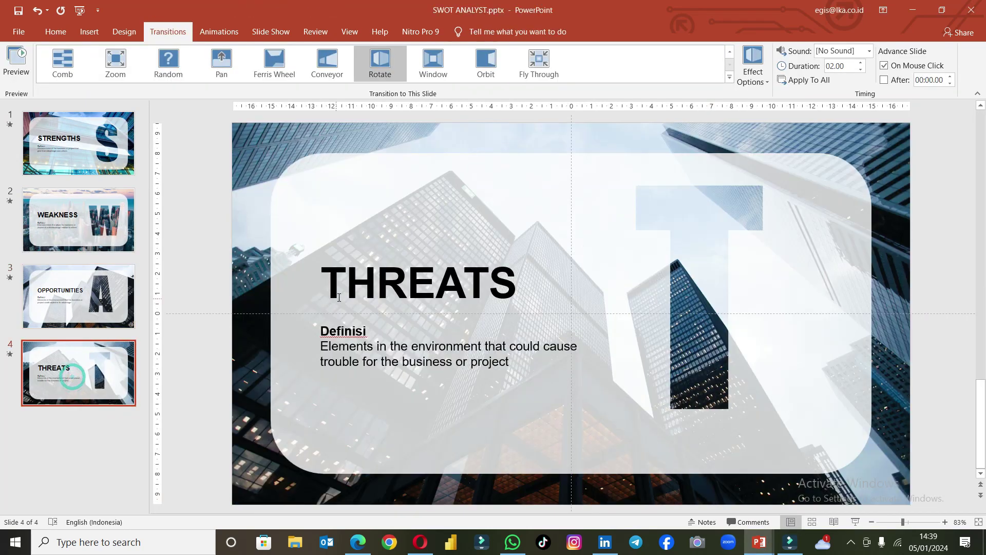
left_click(311, 314)
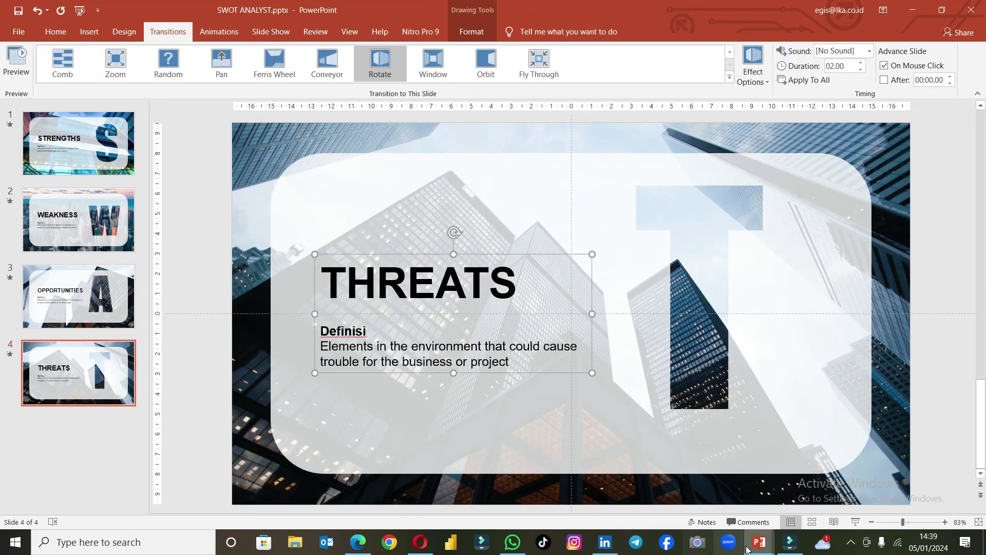
mouse_move(759, 541)
left_click(827, 501)
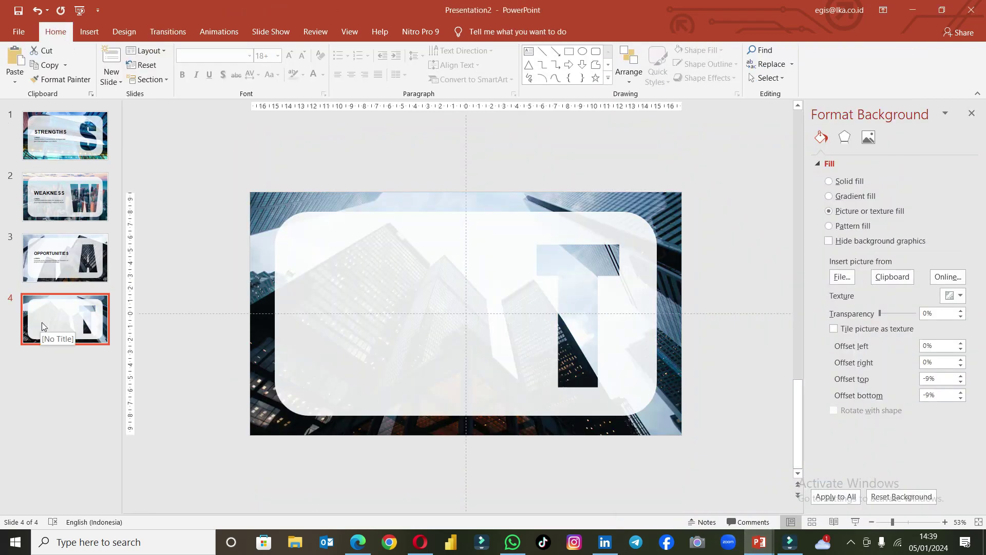
left_click(380, 288)
key("ctrl+v")
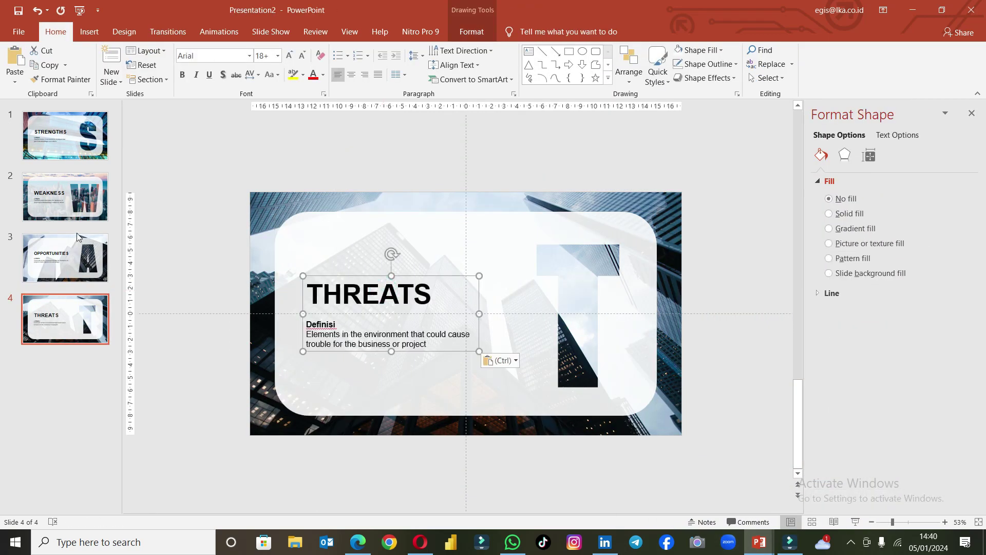
Undo the accidental slide zoom and delete slide 3's old panel and A letter.
left_click_drag(77, 236, 313, 238)
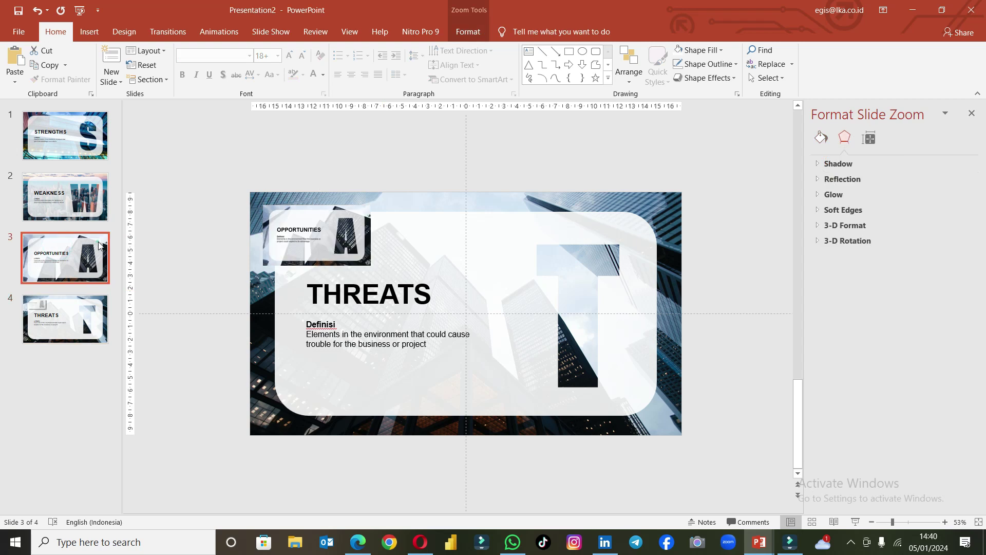
key("ctrl+z")
left_click(90, 261)
left_click(471, 235)
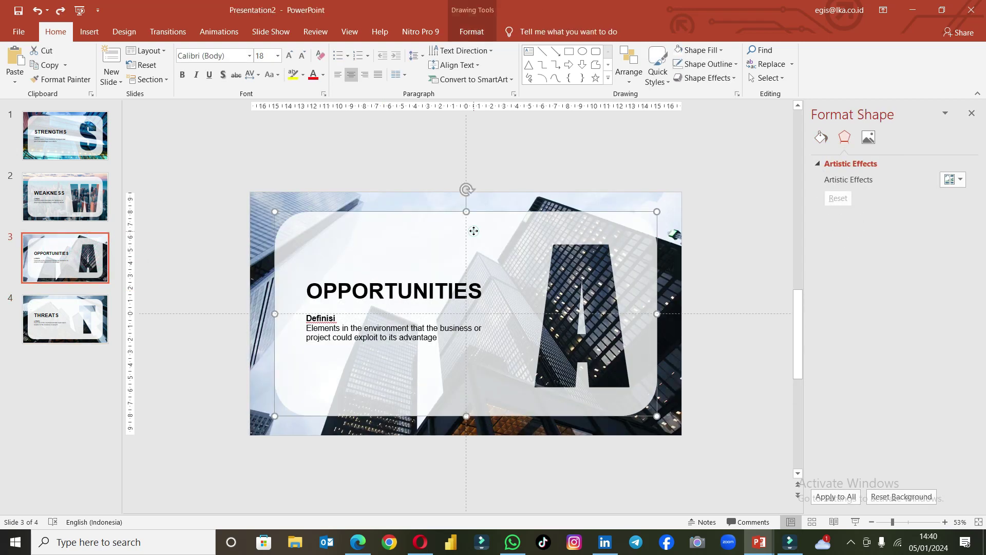
key("Delete")
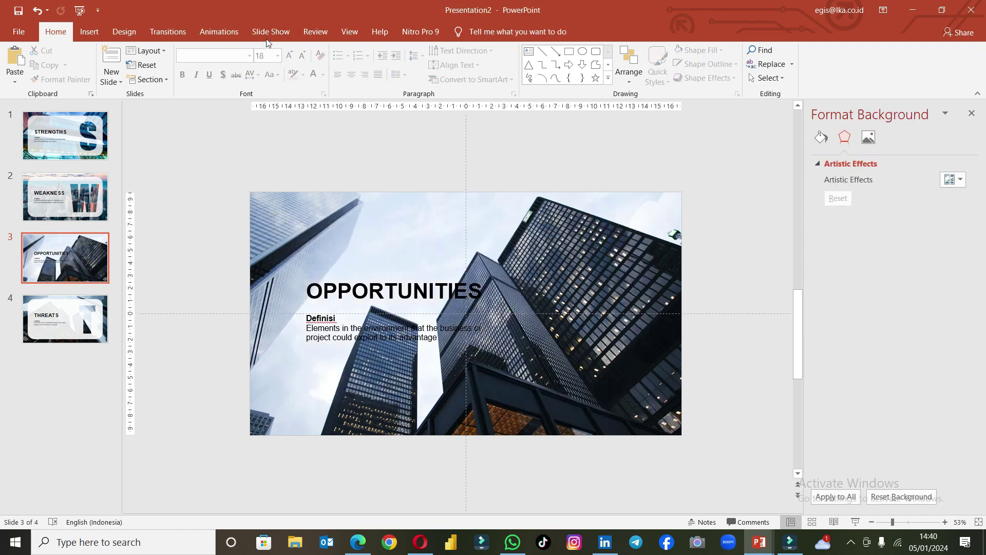
Draw a new rounded rectangle on slide 3 sized 16 cm high by 30 cm wide.
left_click(89, 31)
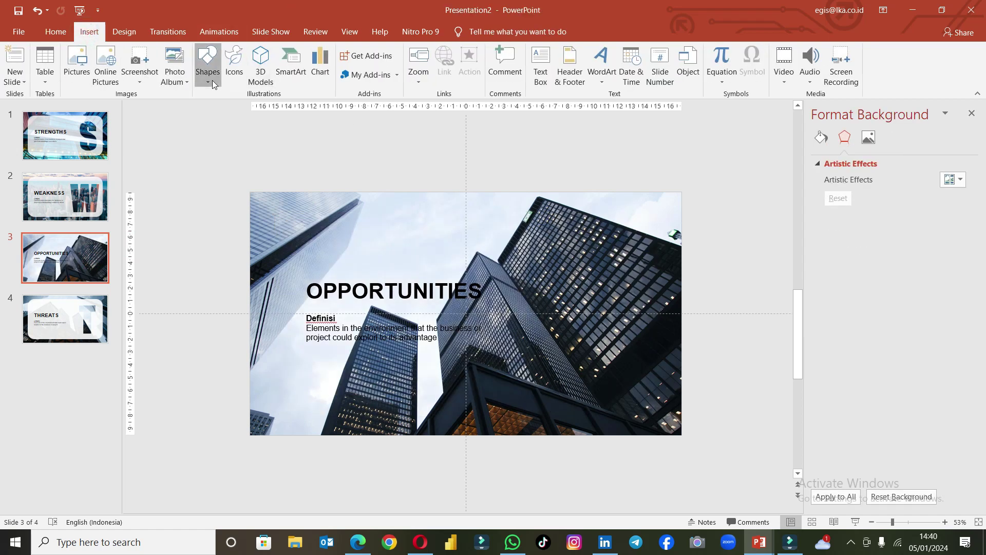
left_click(211, 79)
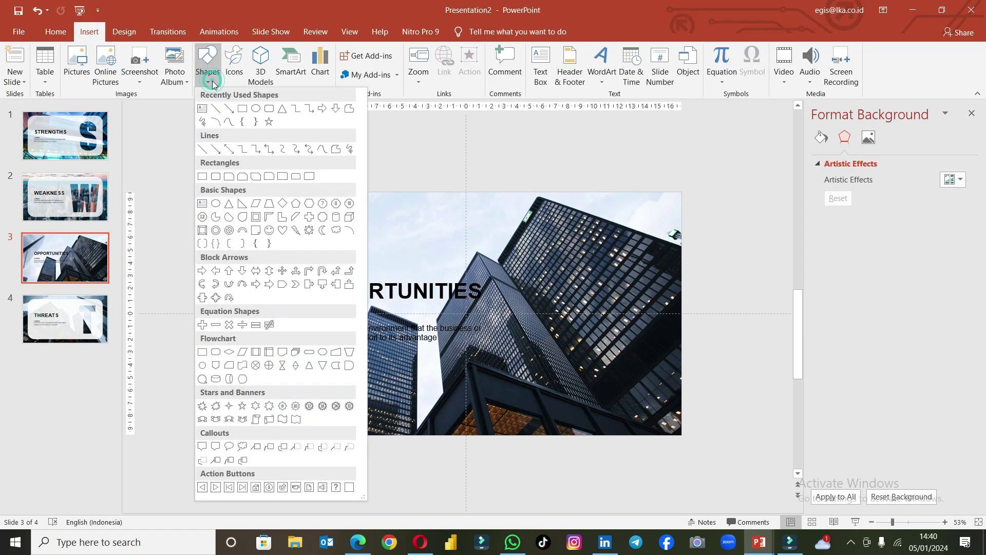
left_click(269, 108)
left_click_drag(293, 235, 496, 344)
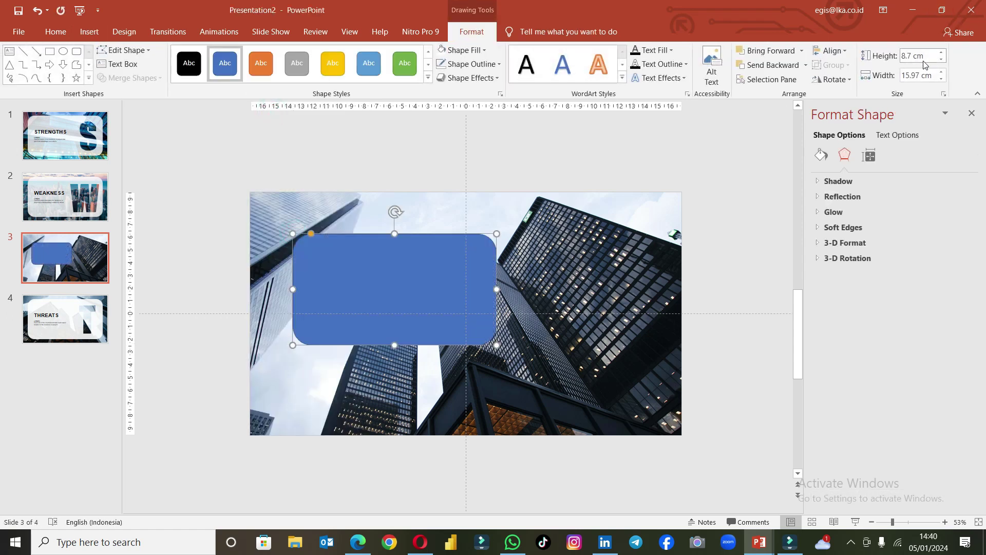
key("Return")
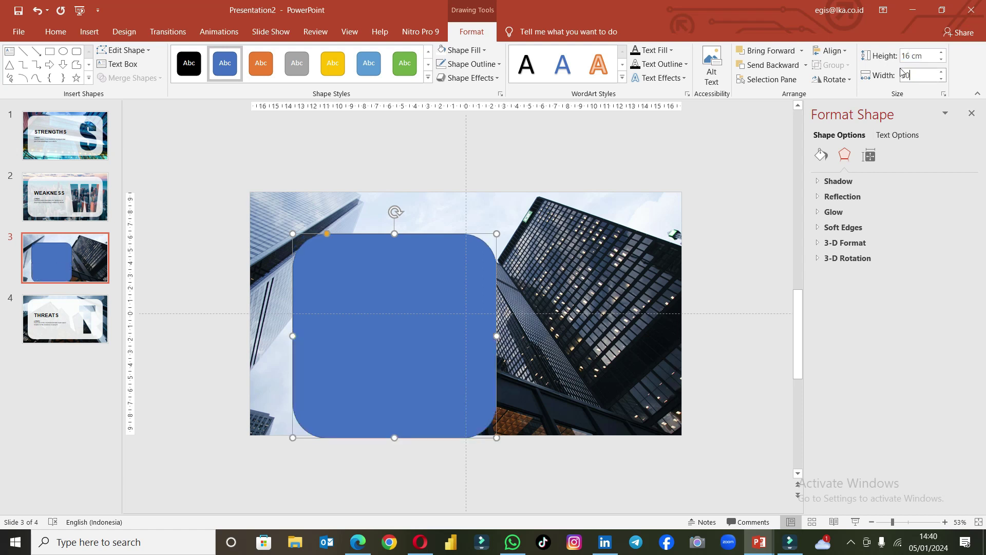
key("Return")
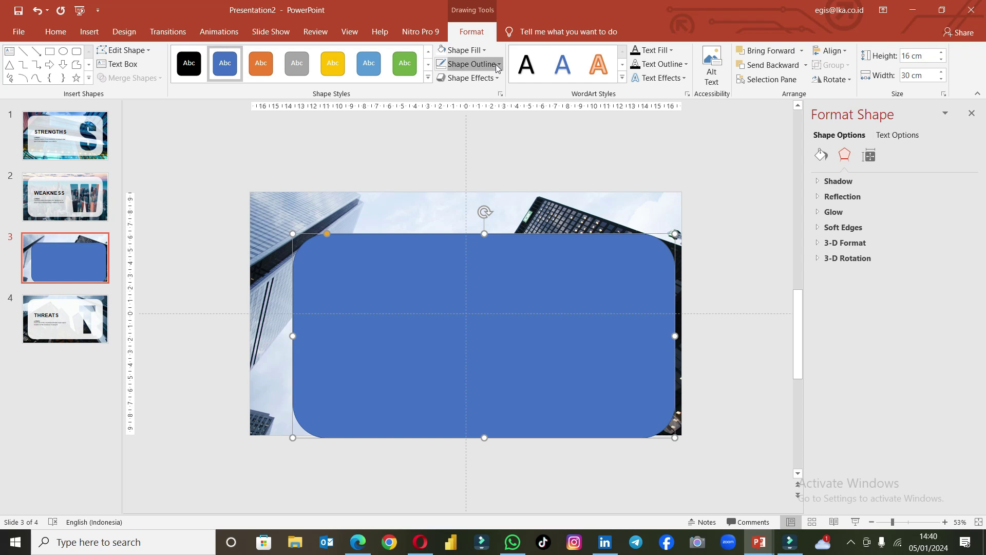
Make the rounded rectangle white with no outline and 20% transparency.
left_click(498, 69)
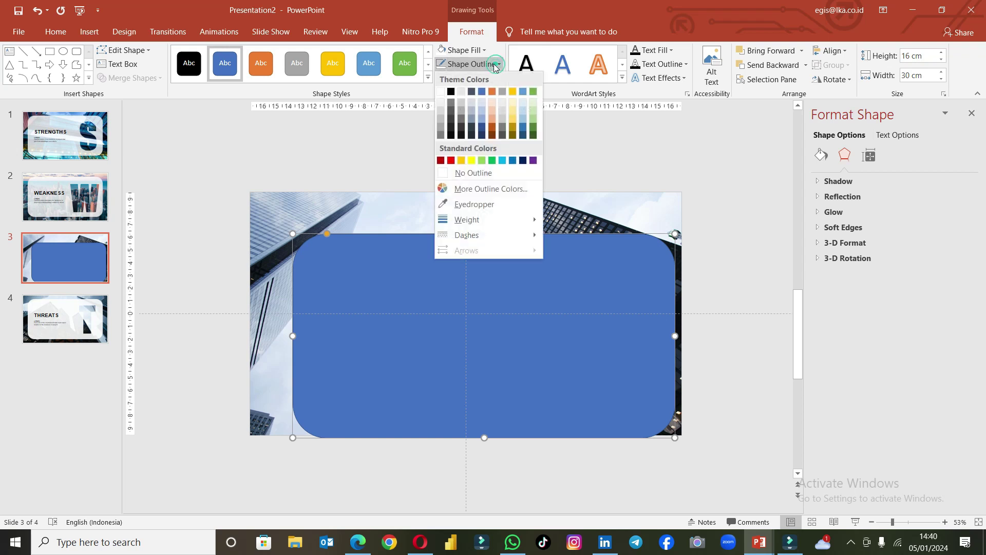
left_click(474, 173)
left_click(464, 50)
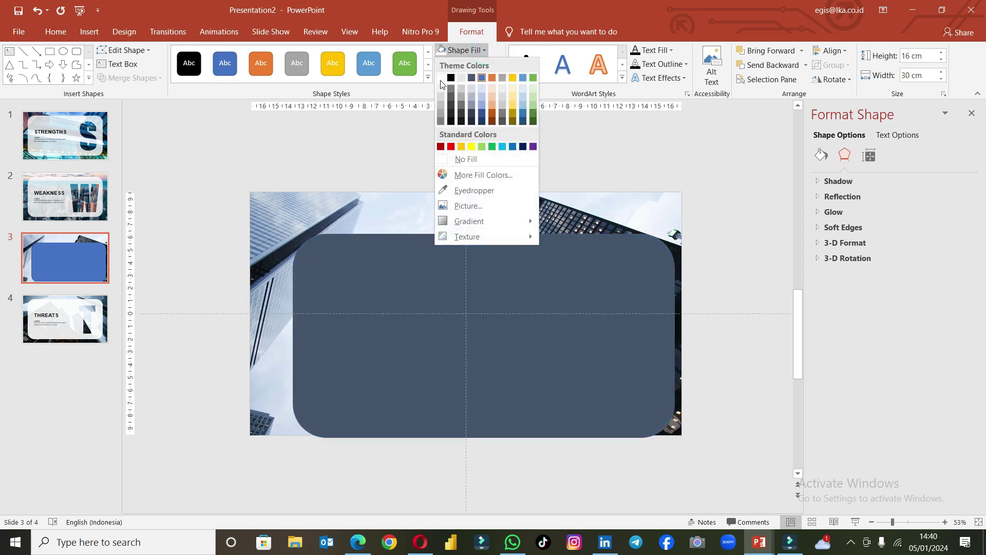
left_click(441, 78)
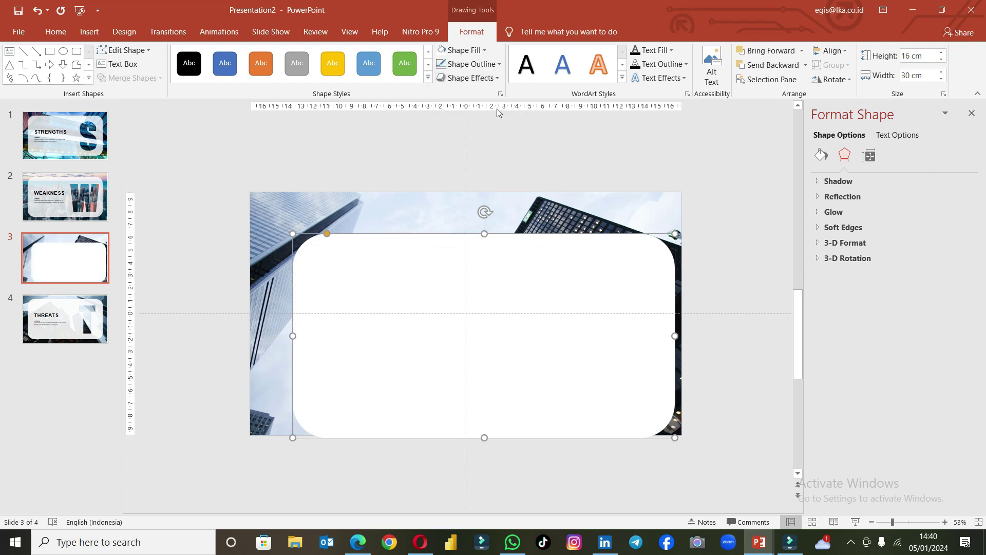
left_click(821, 155)
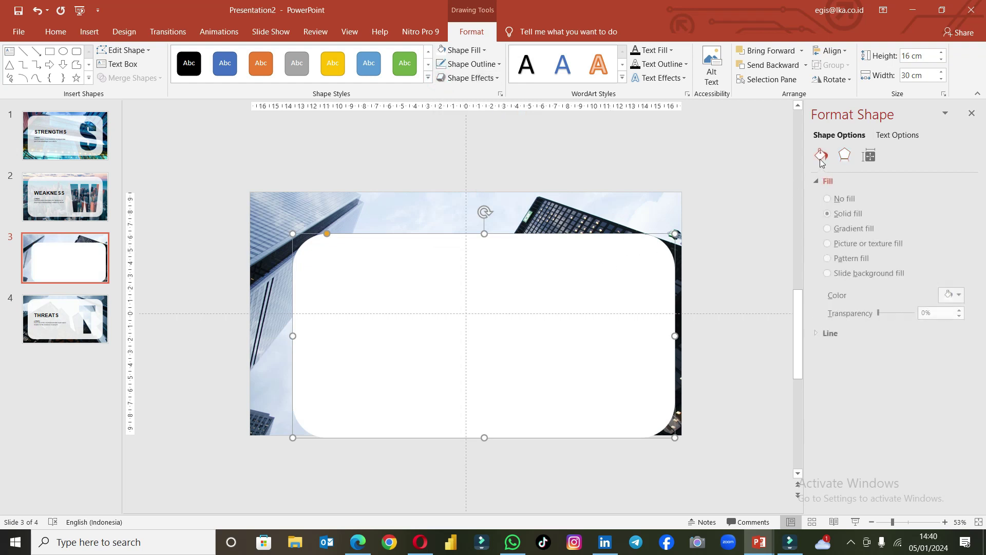
left_click_drag(940, 314, 910, 314)
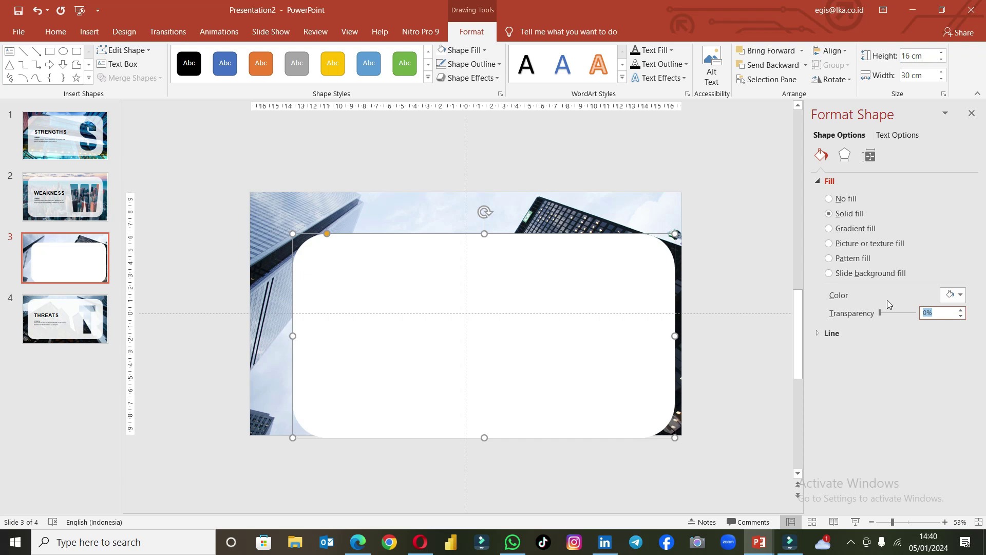
type("20")
key("Return")
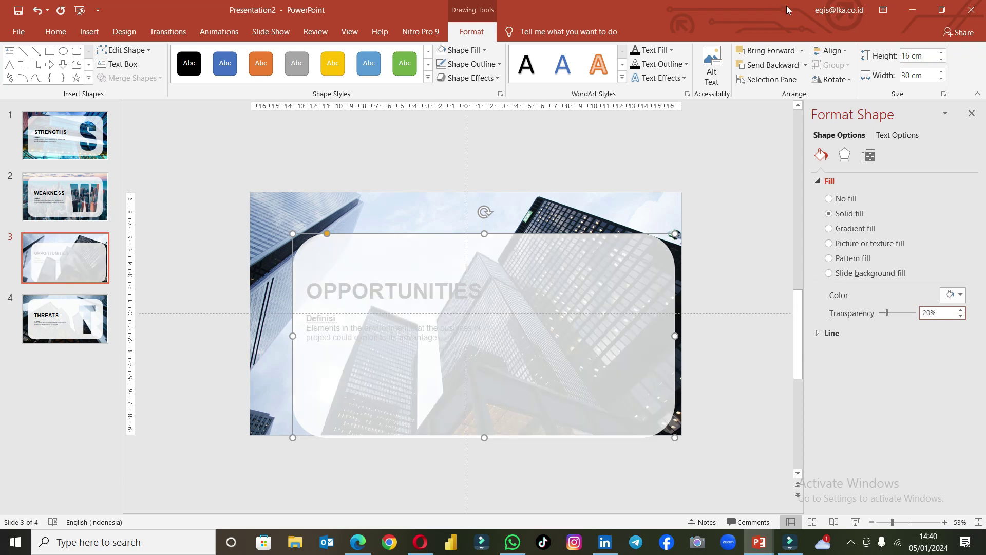
Send the panel to the back and centre it horizontally and vertically on the slide.
left_click(799, 50)
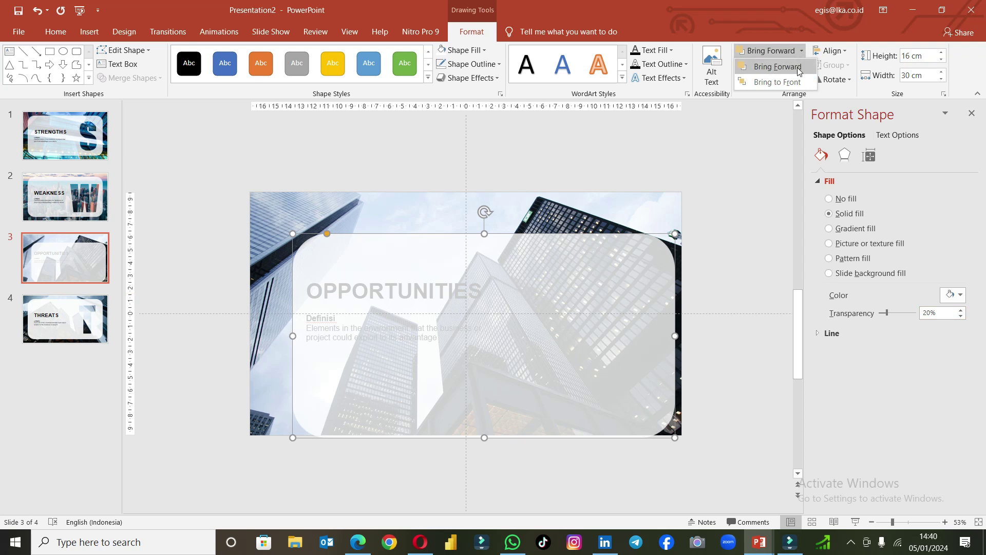
left_click(798, 75)
left_click(803, 66)
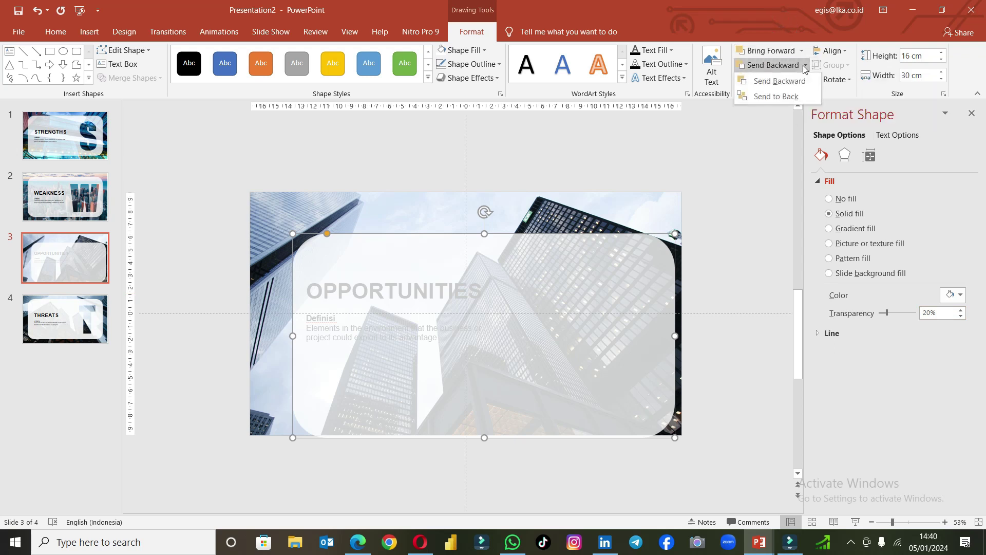
left_click(794, 97)
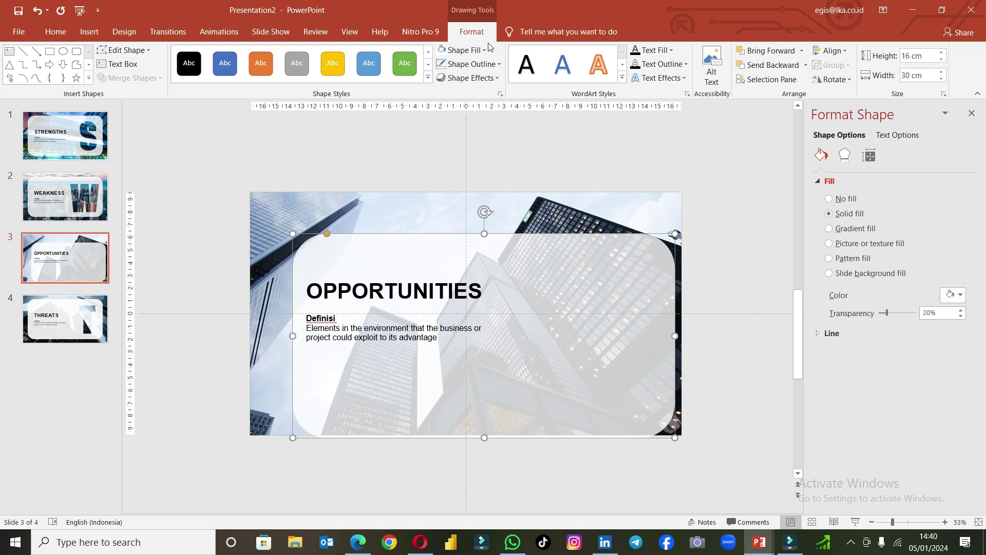
left_click(848, 51)
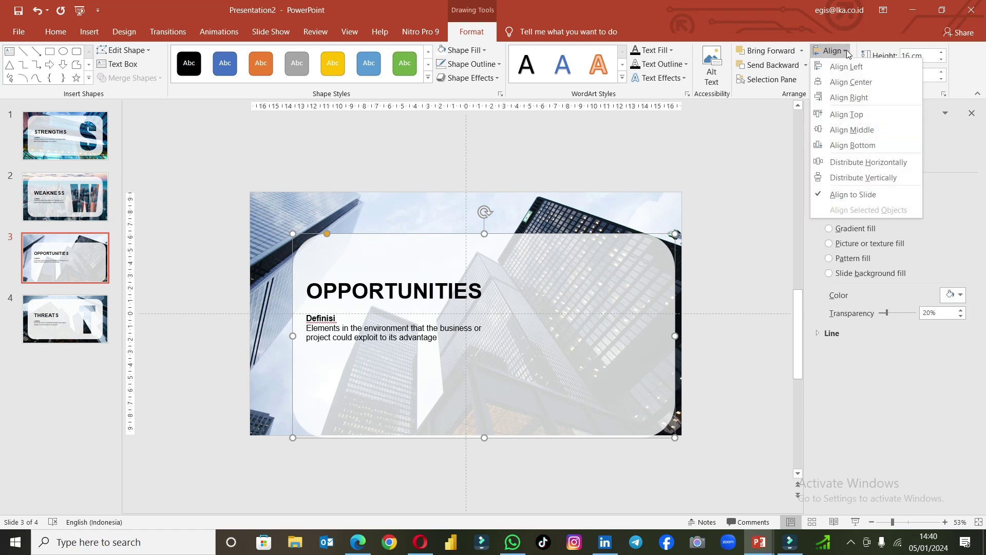
left_click(869, 163)
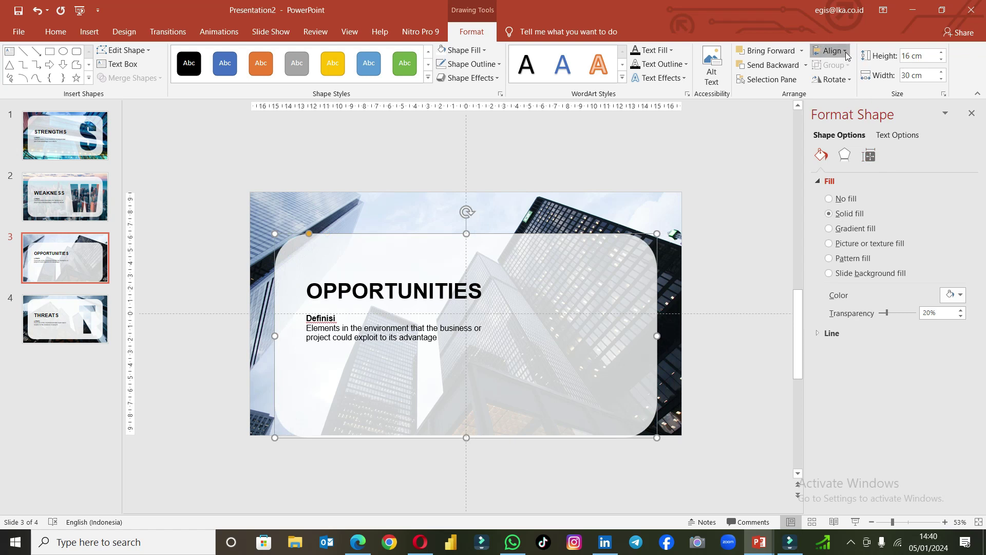
left_click(832, 51)
left_click(867, 178)
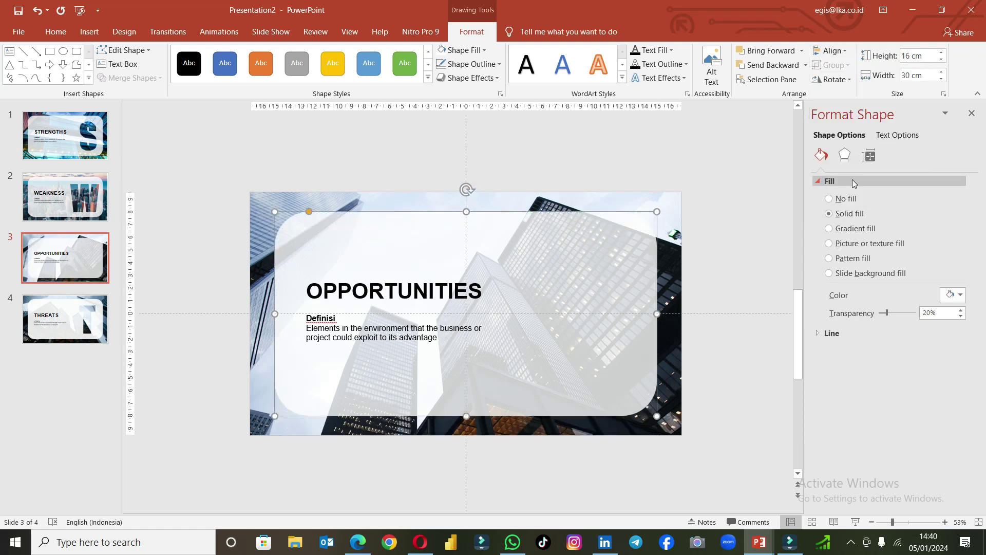
left_click(735, 262)
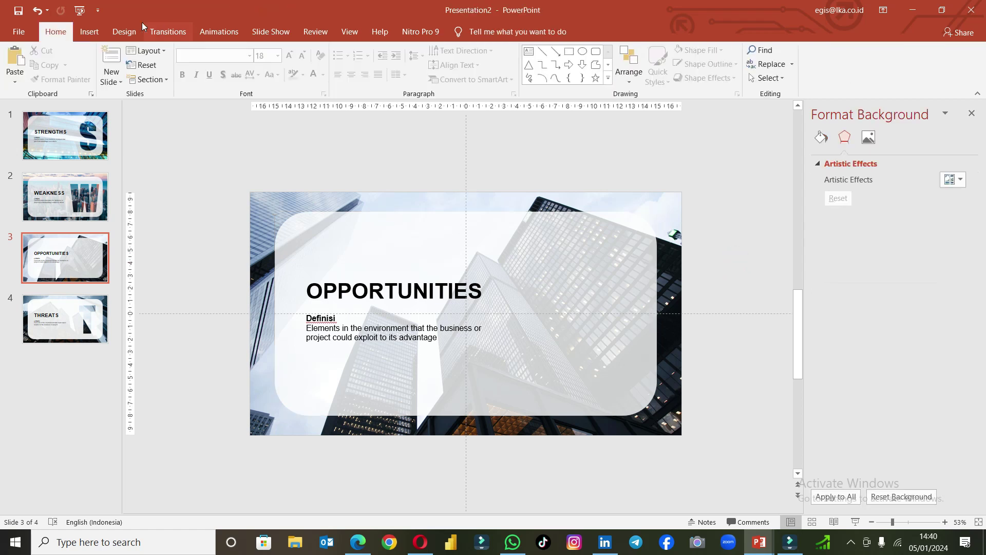
Add a text box on slide 3 with a letter O in bold Impact at size 400.
left_click(89, 31)
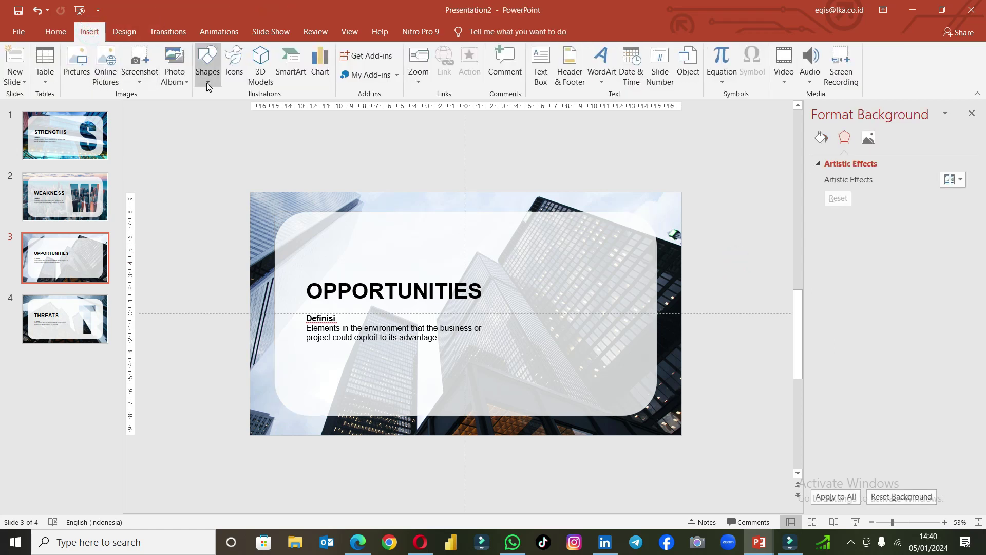
left_click(540, 64)
left_click_drag(553, 284, 571, 315)
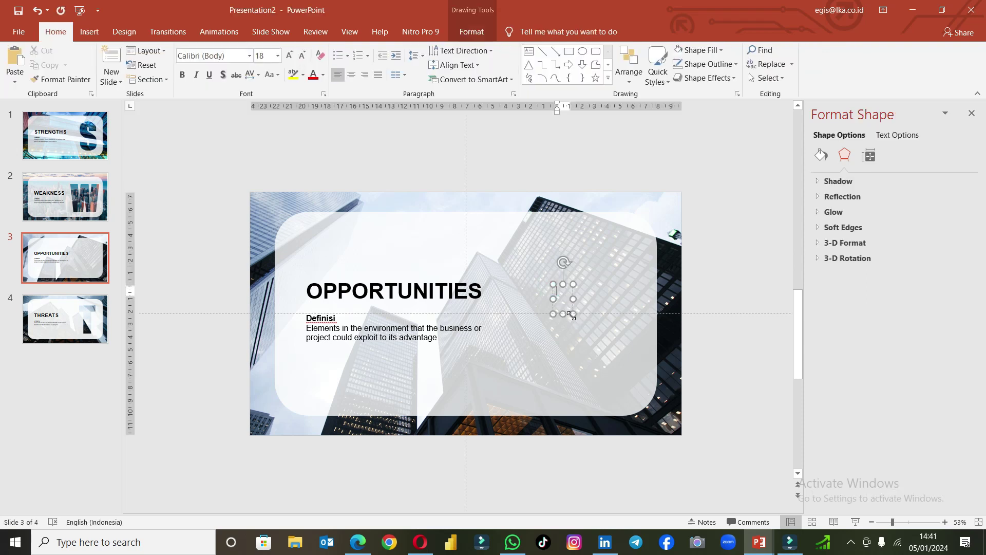
type("c")
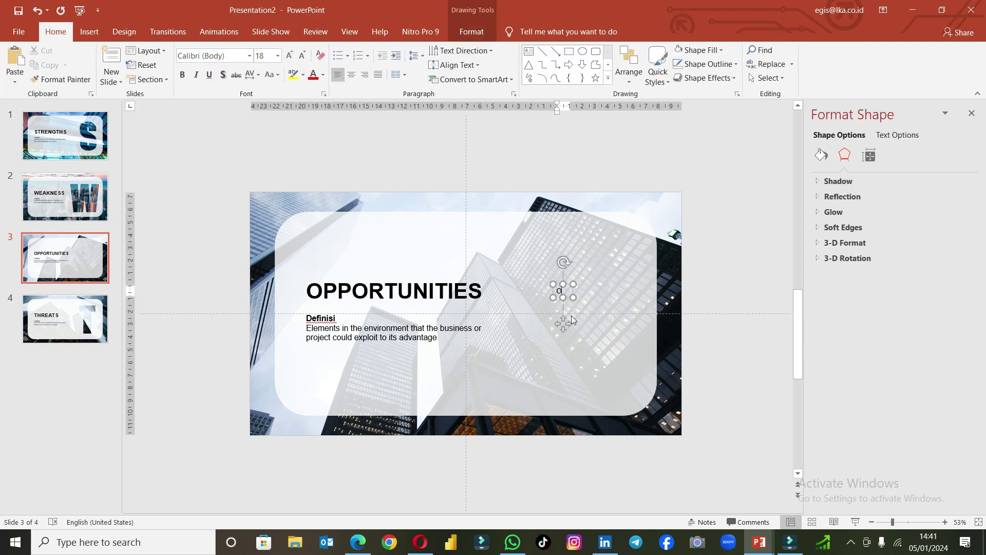
key("ctrl+a")
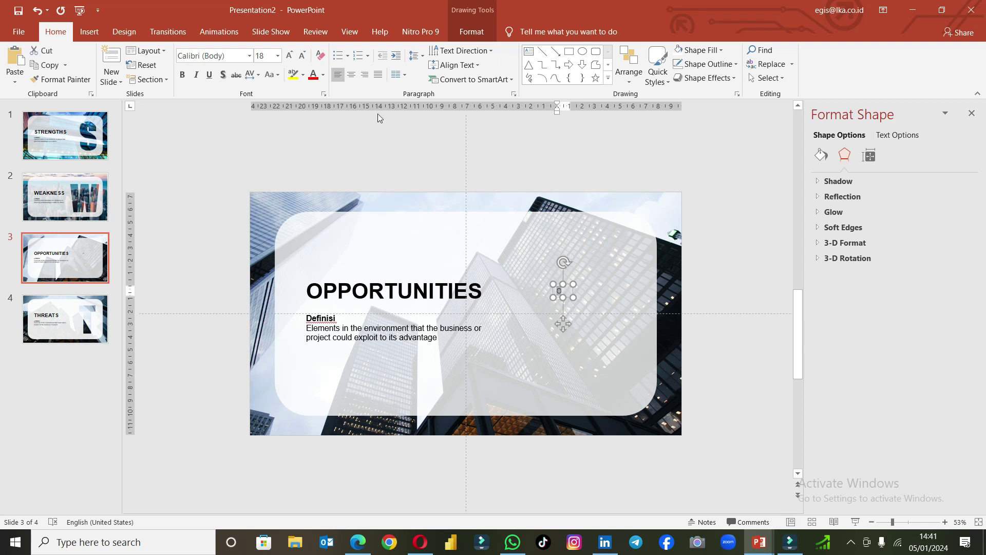
left_click(262, 55)
type("40")
key("Return")
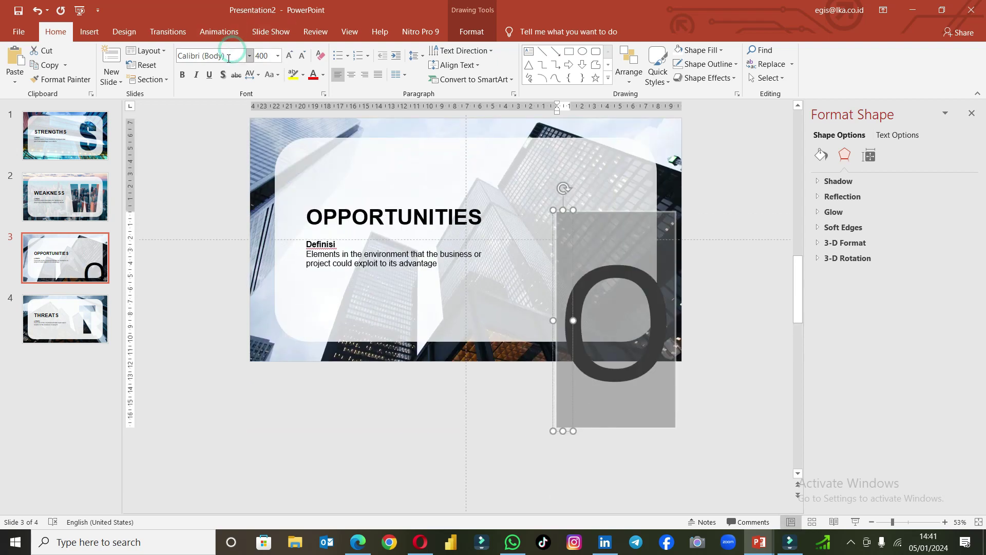
left_click(228, 56)
type("Impact")
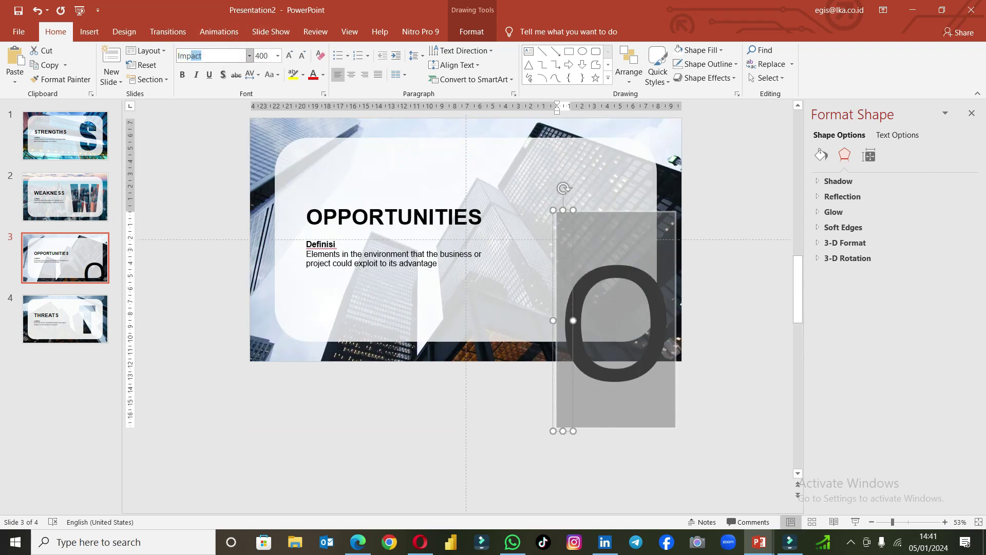
key("Return")
left_click(182, 75)
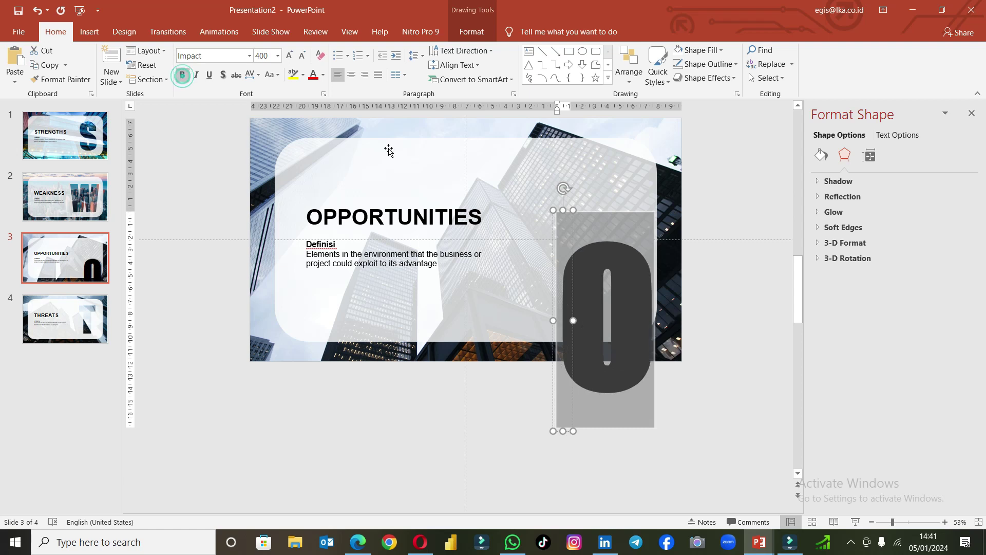
Move the big O onto slide 3's panel and subtract it from the panel.
left_click(592, 209)
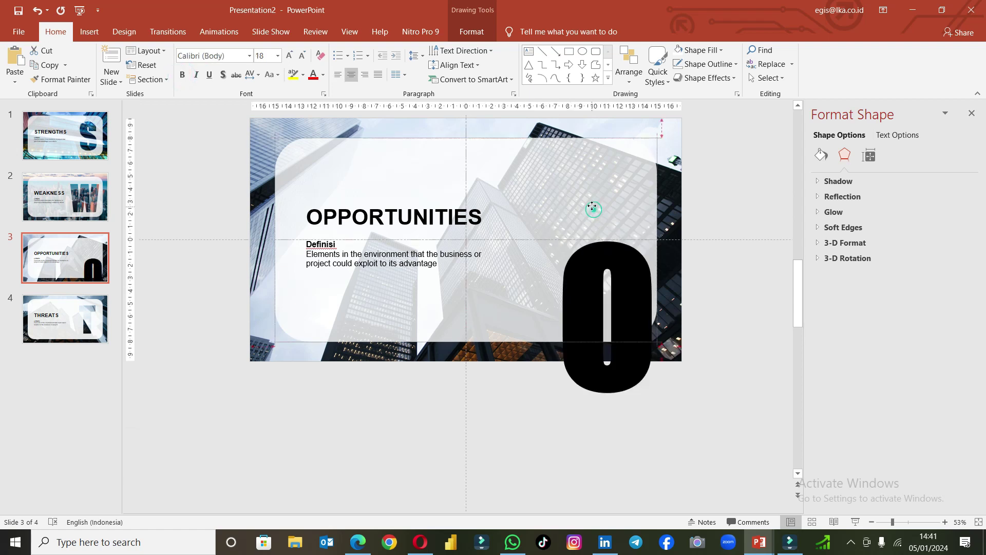
left_click(596, 257)
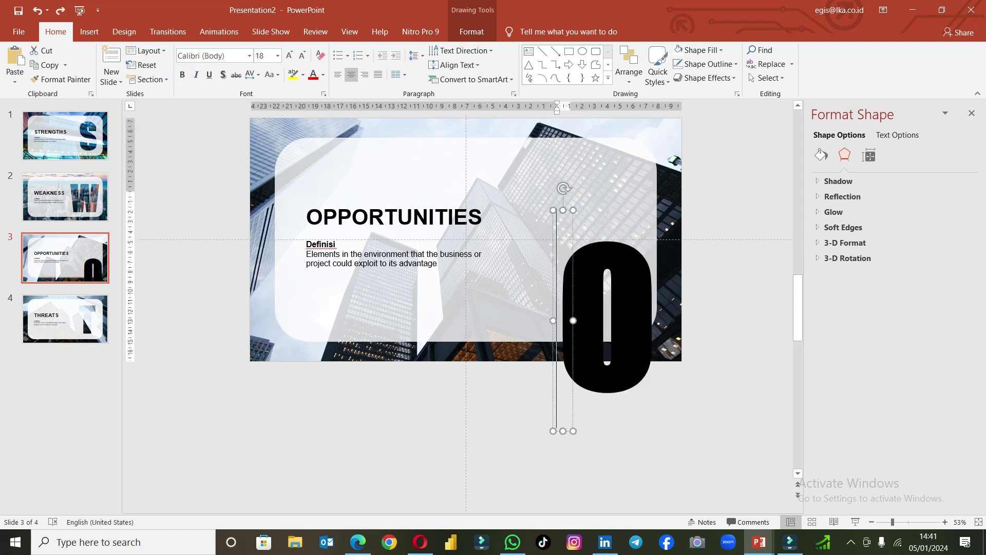
left_click_drag(554, 243, 524, 177)
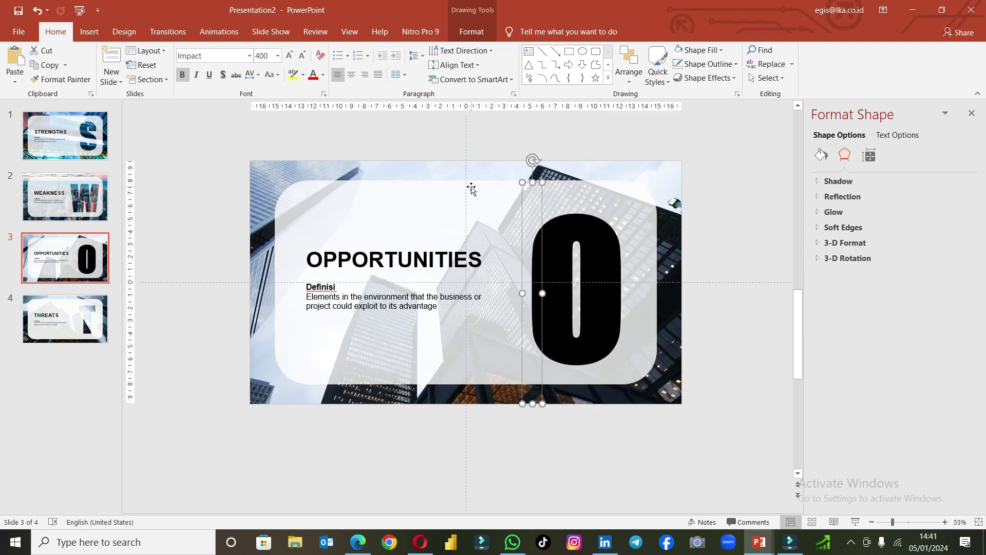
left_click(472, 189)
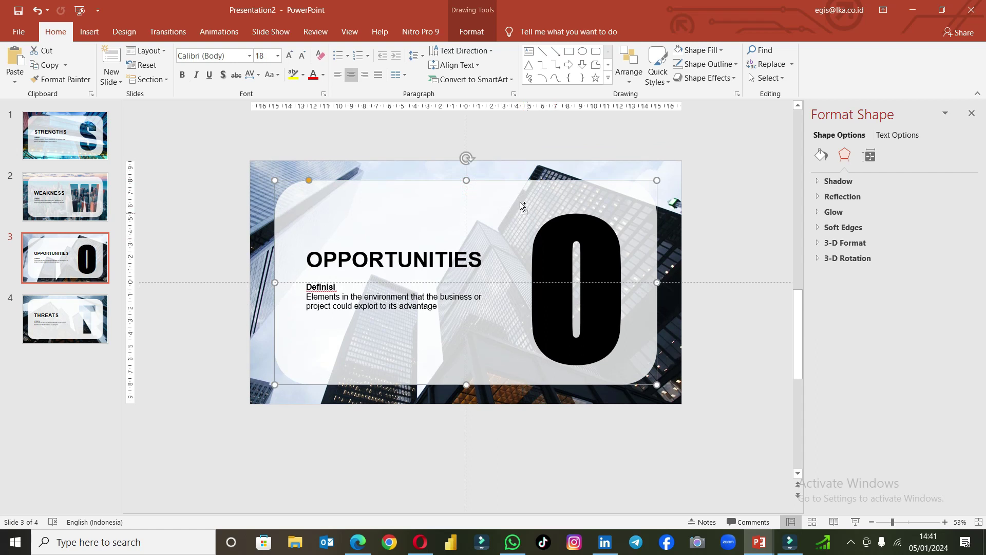
left_click(546, 236, "shift")
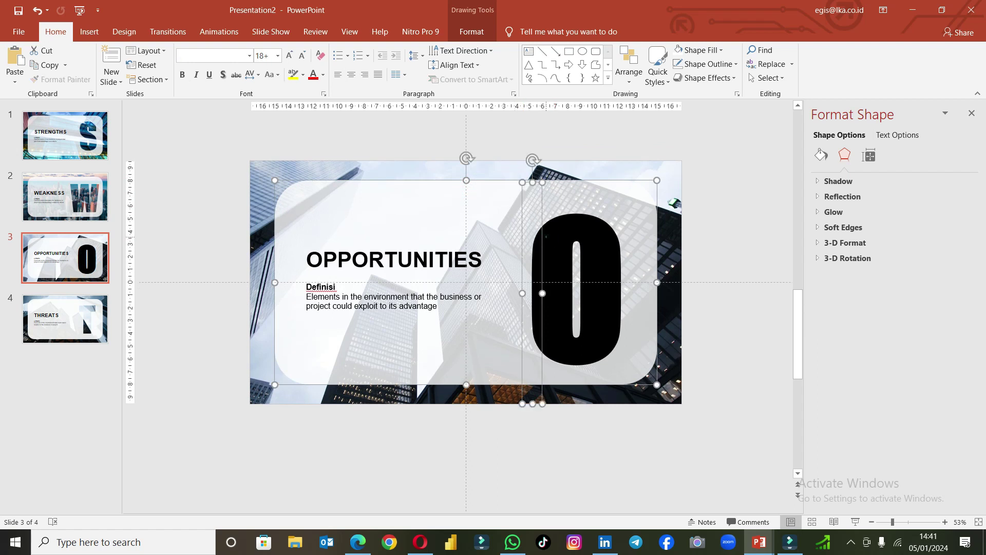
left_click(473, 33)
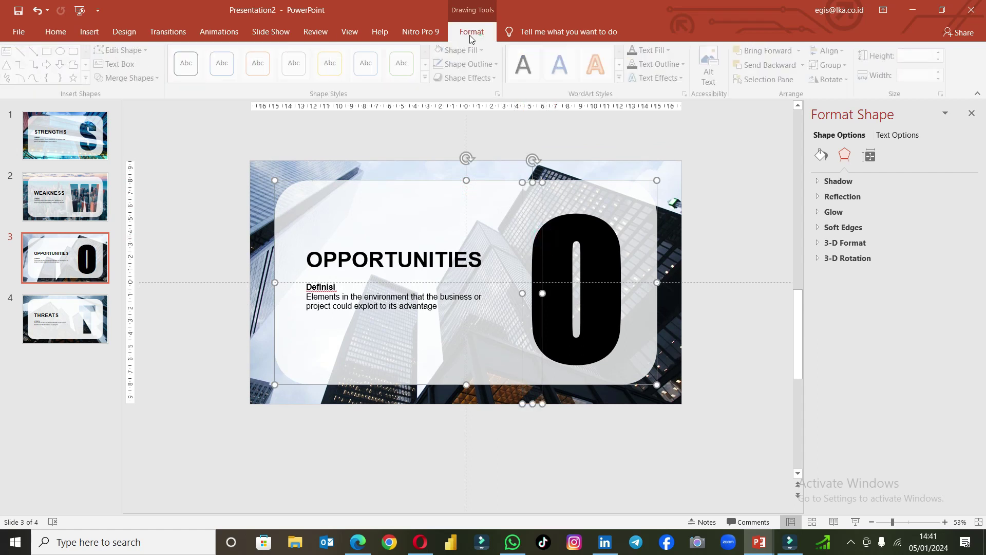
left_click(165, 78)
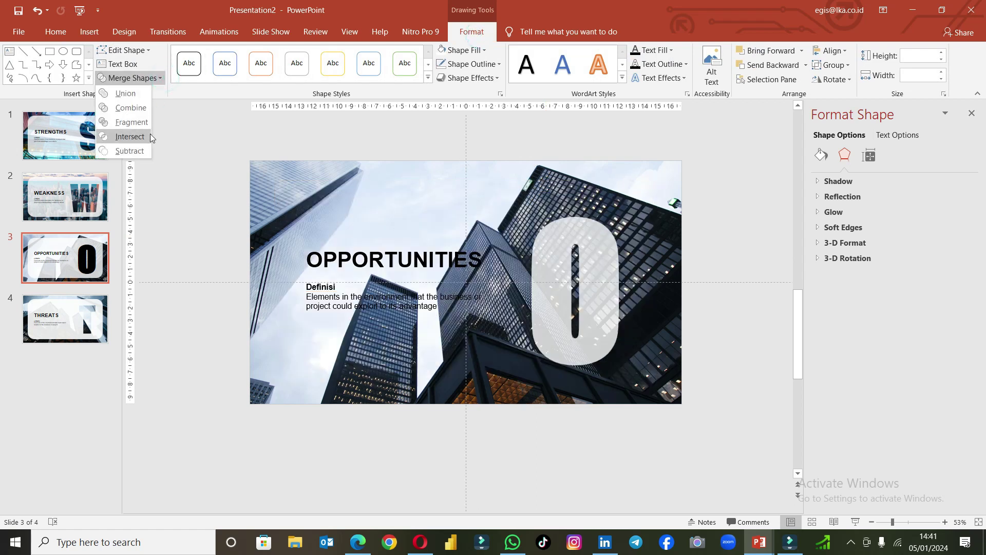
left_click(145, 152)
left_click(155, 178)
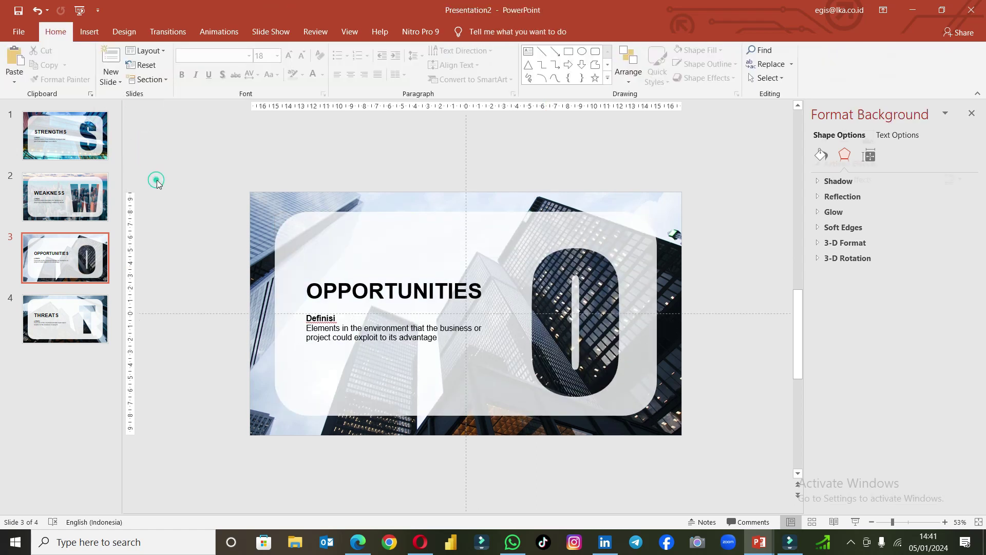
Select all four slides and apply the Rotate transition to them.
left_click(50, 121)
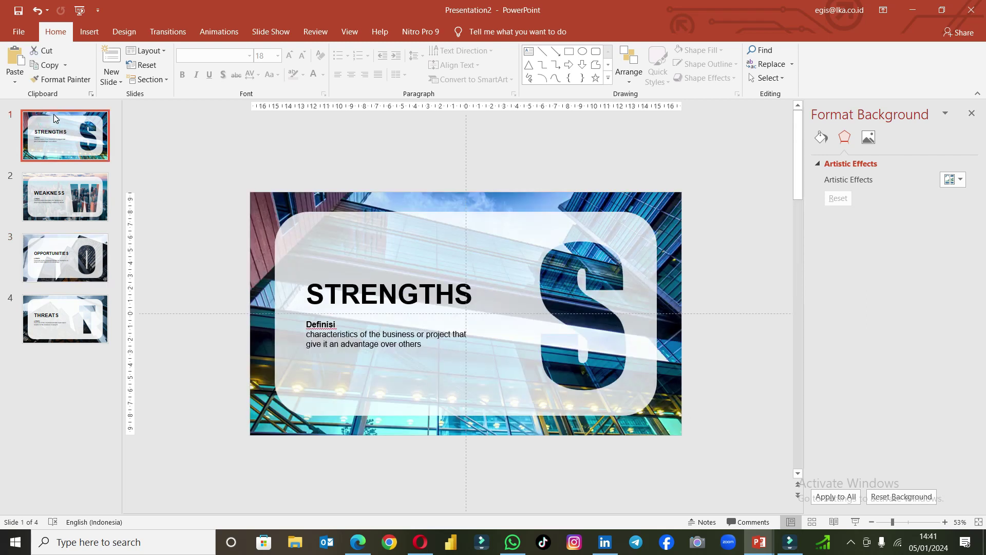
key("ctrl+a")
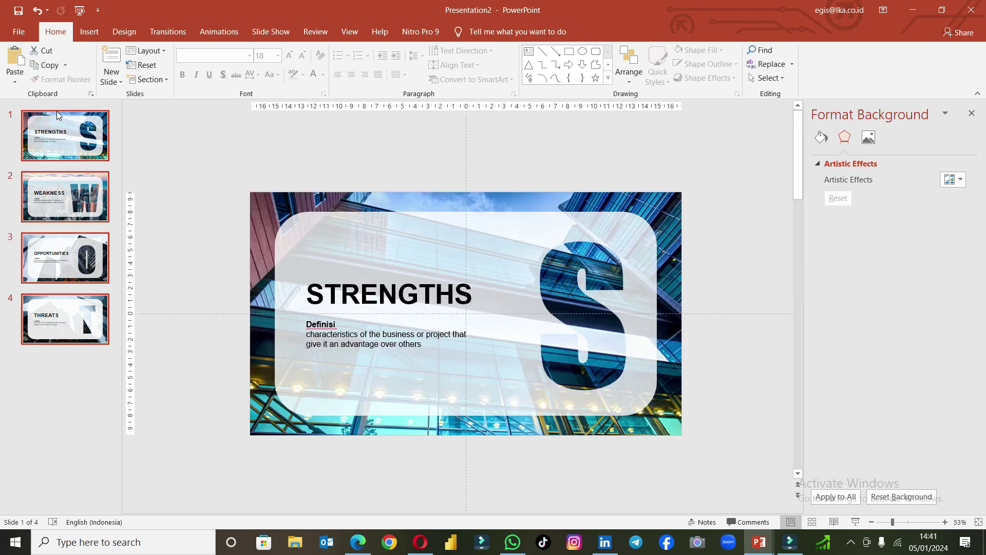
left_click(163, 31)
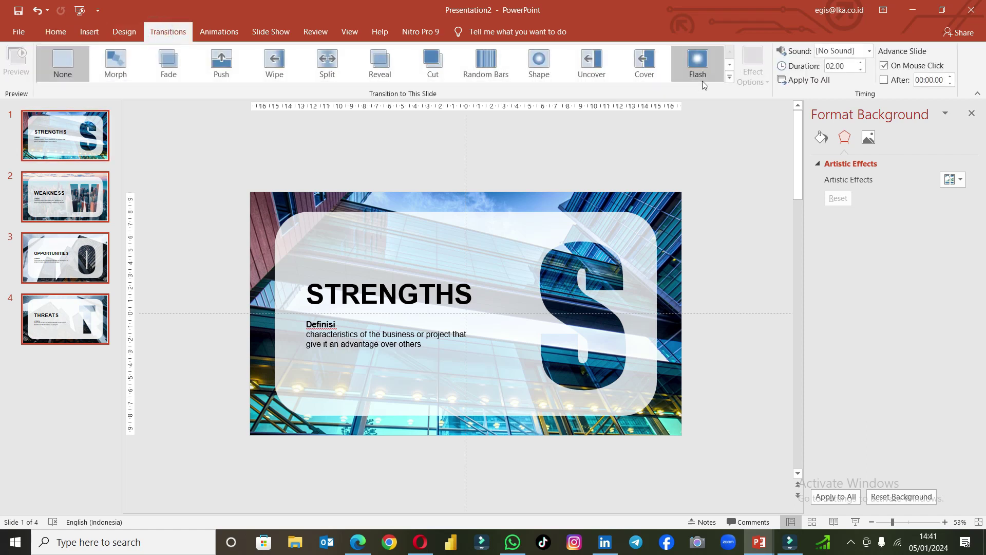
left_click(728, 78)
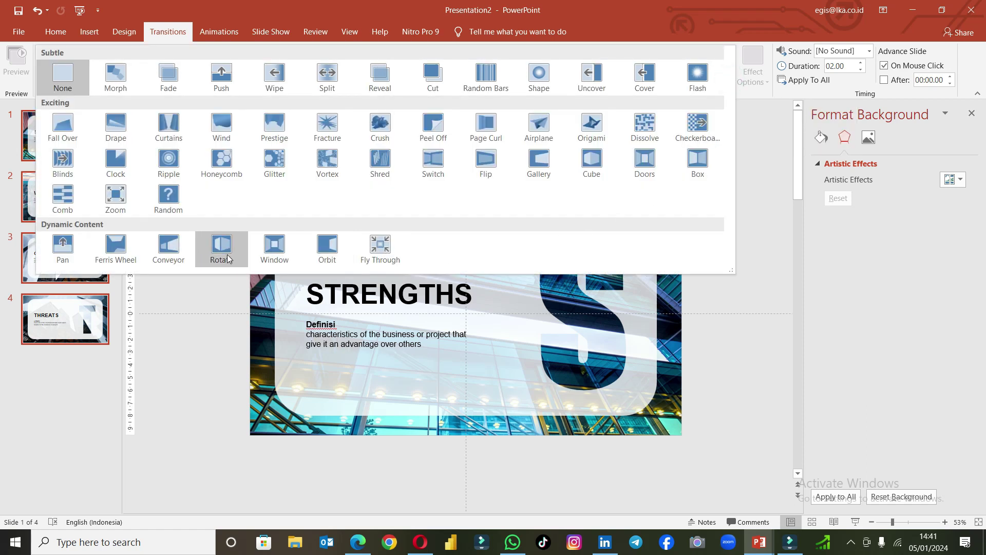
left_click(228, 257)
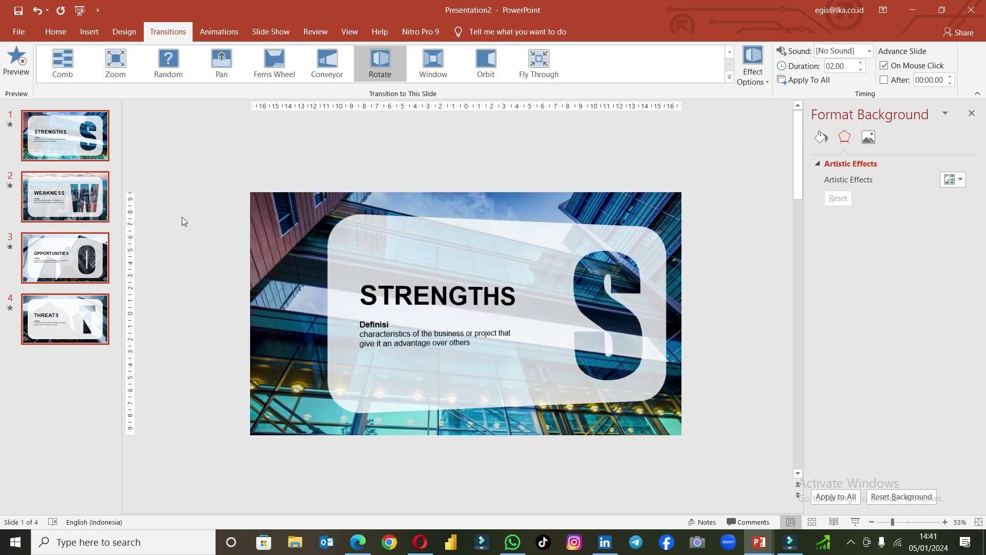
left_click(78, 126)
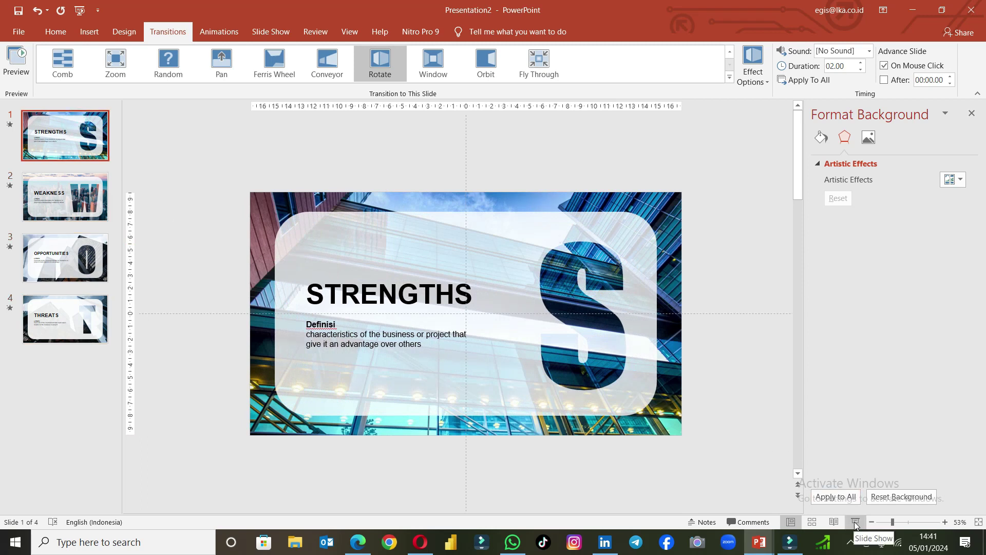
Start the slideshow from the beginning and advance through WEAKNESS, OPPORTUNITIES and THREATS.
left_click(271, 31)
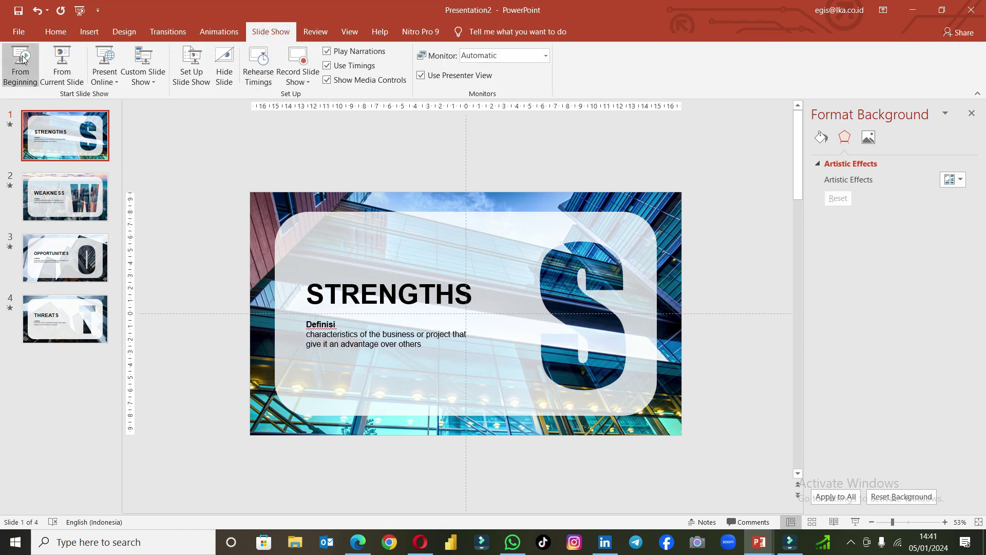
left_click(23, 59)
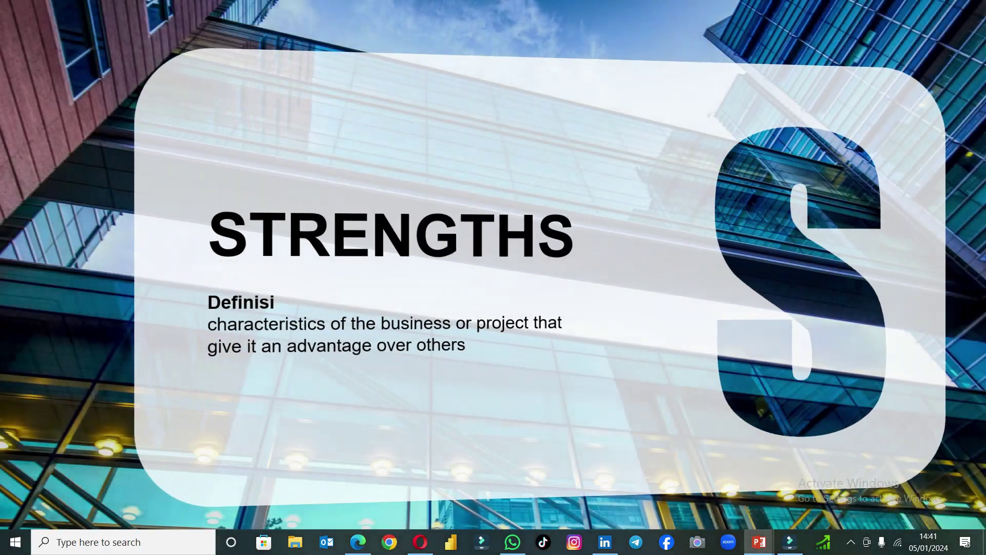
key("Right")
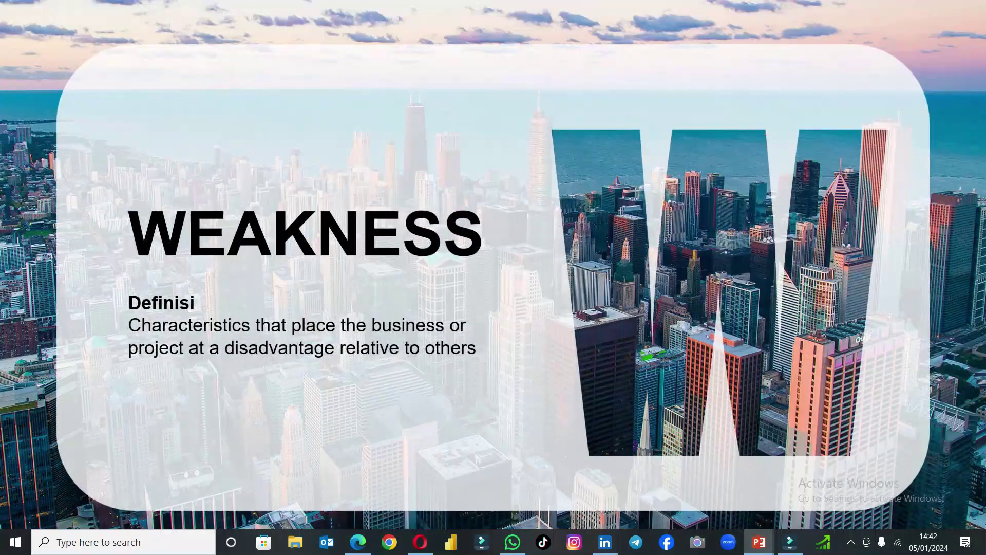
key("Right")
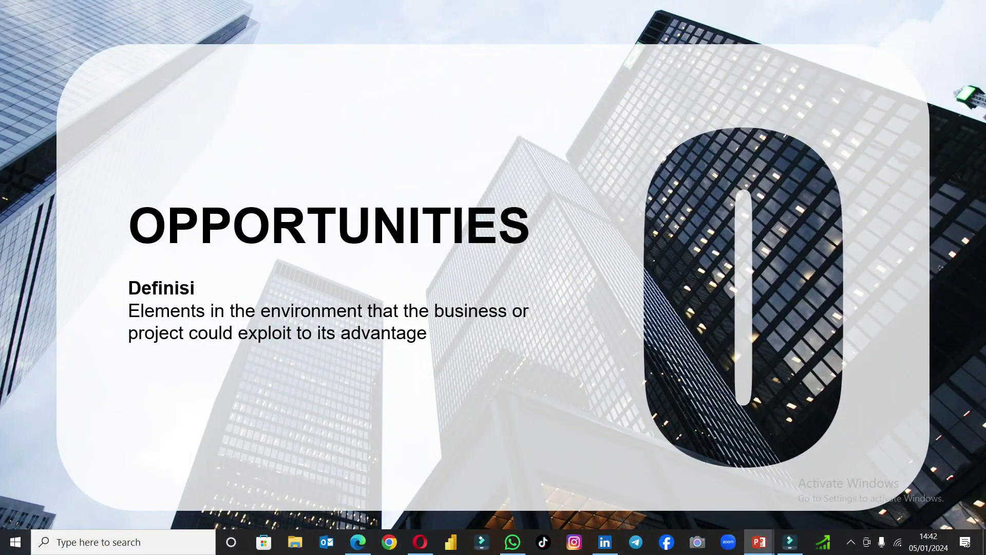
key("Right")
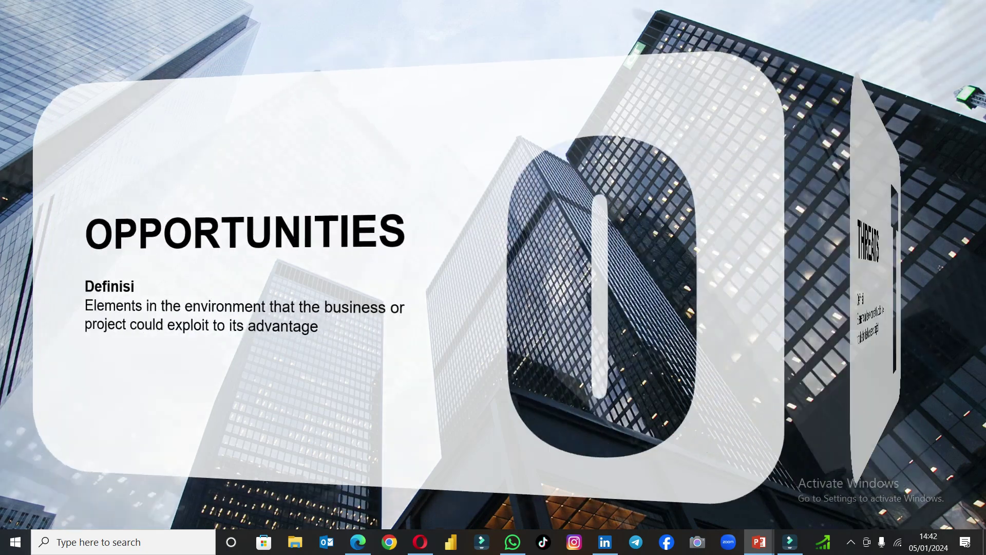